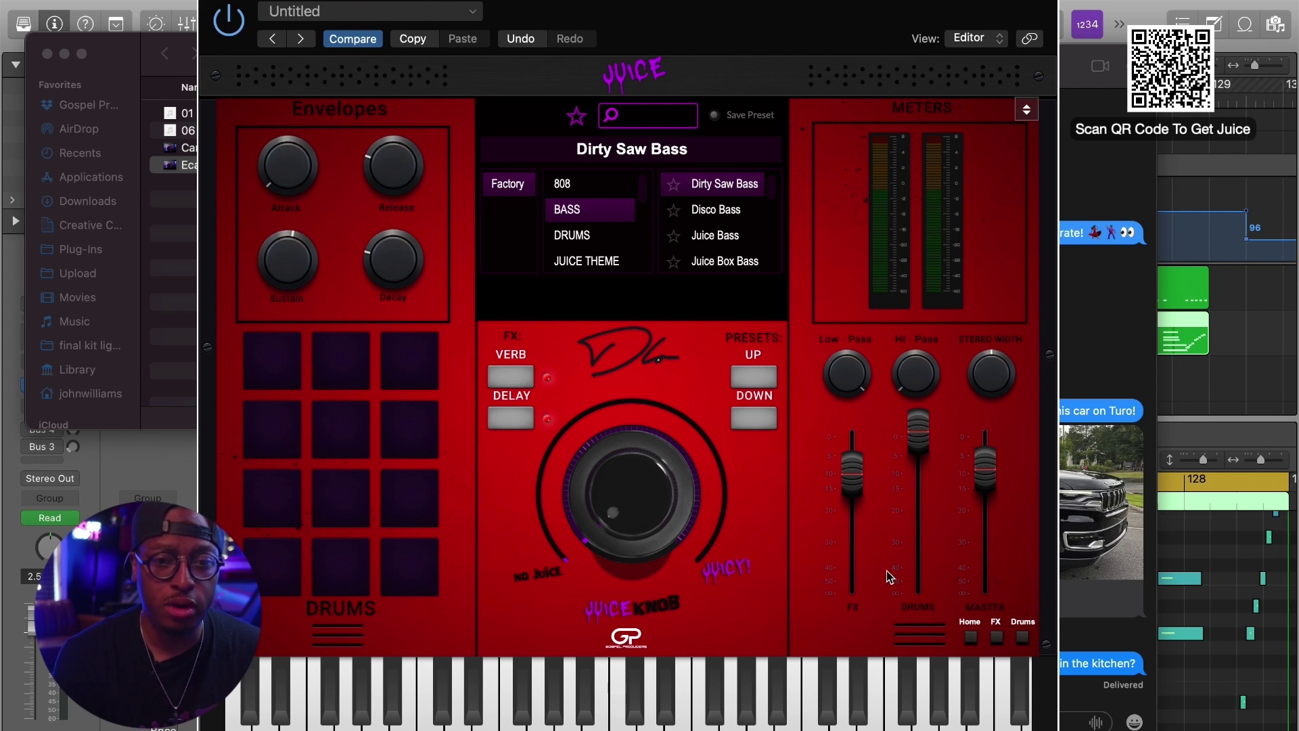
# Look through the Effects and Drums pages, then return to the main page.
pyautogui.click(997, 639)
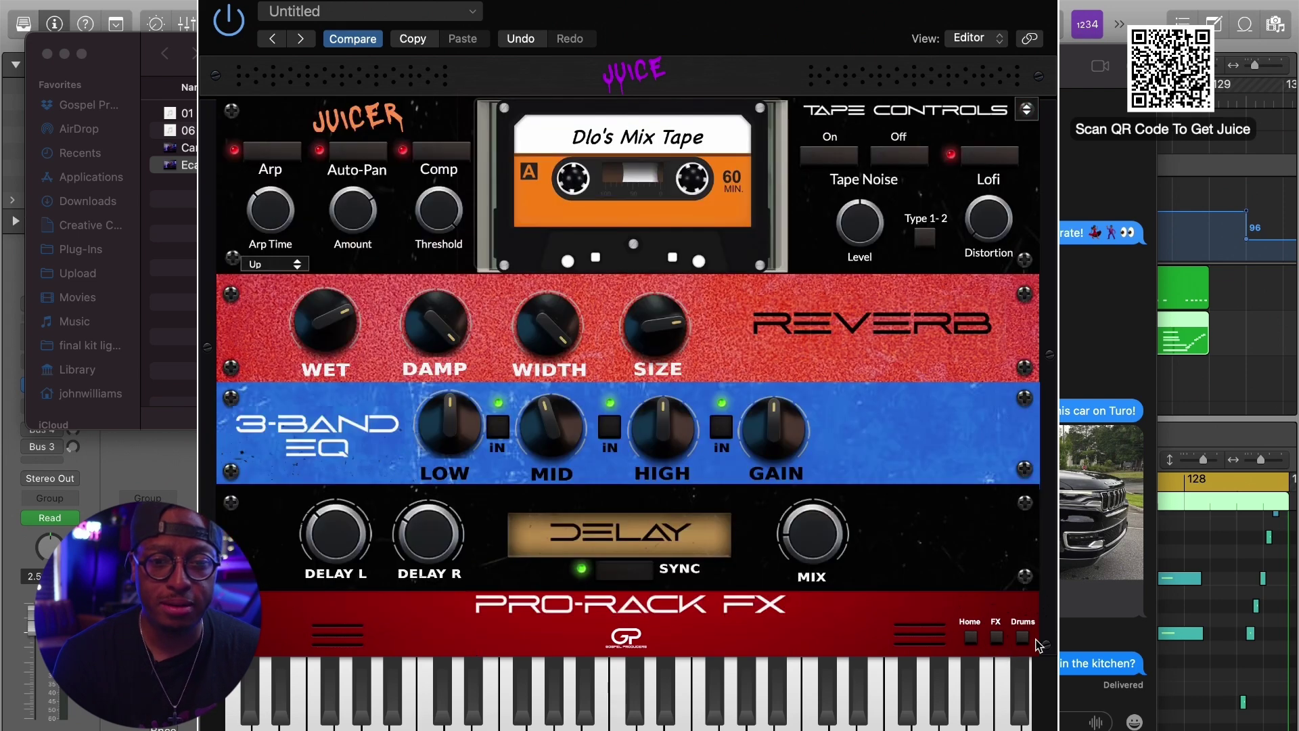
pyautogui.click(1023, 638)
pyautogui.click(970, 638)
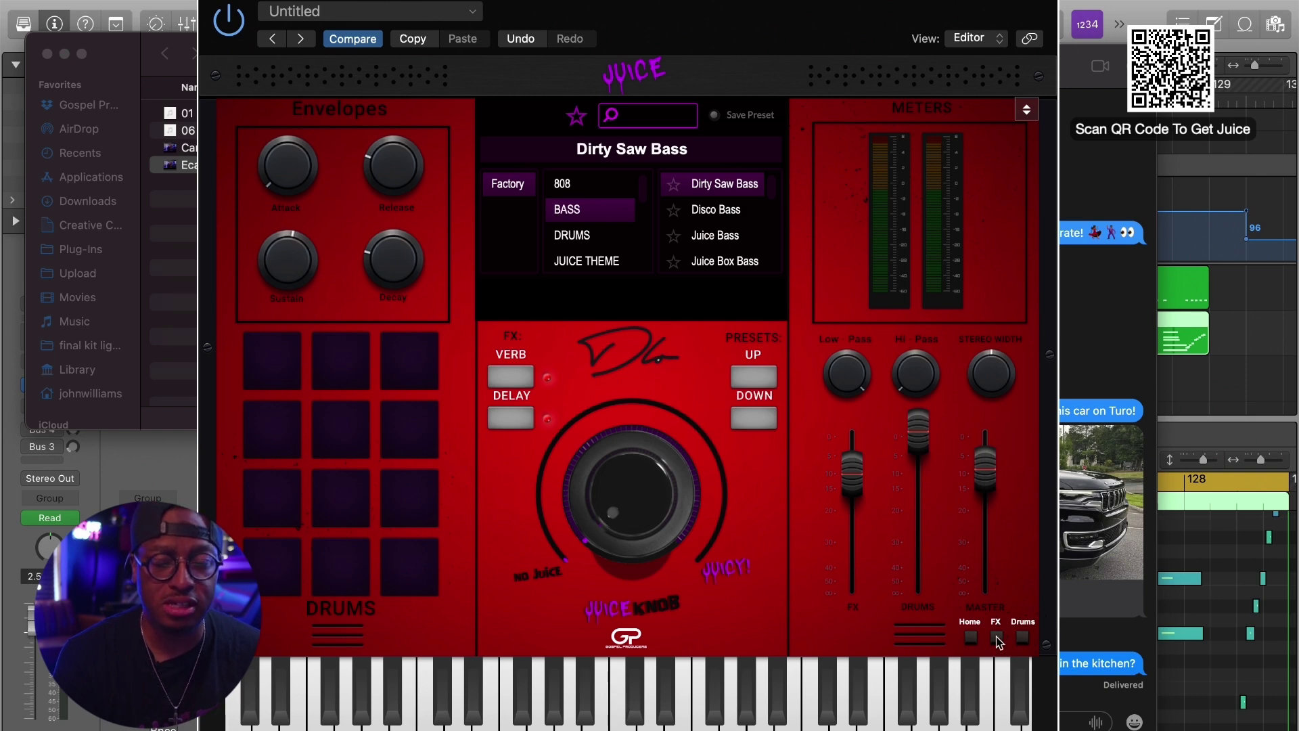
pyautogui.click(997, 638)
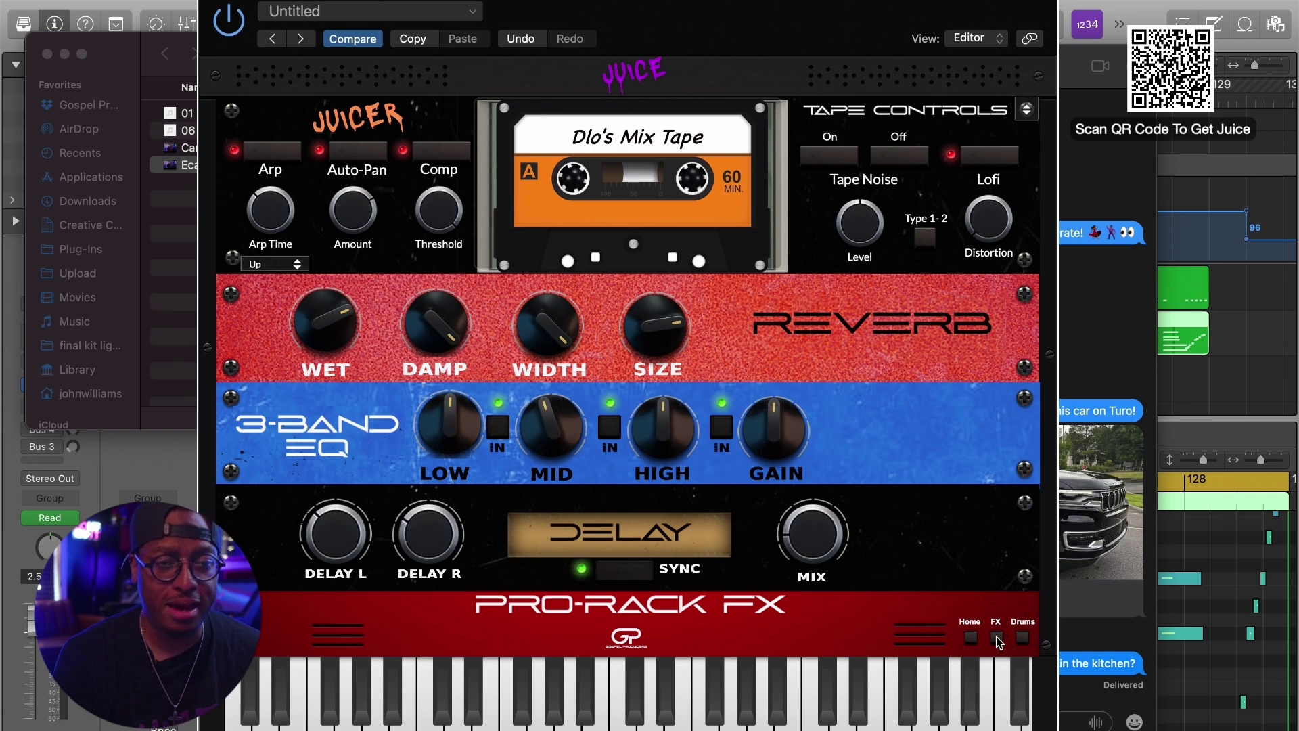
pyautogui.click(1022, 639)
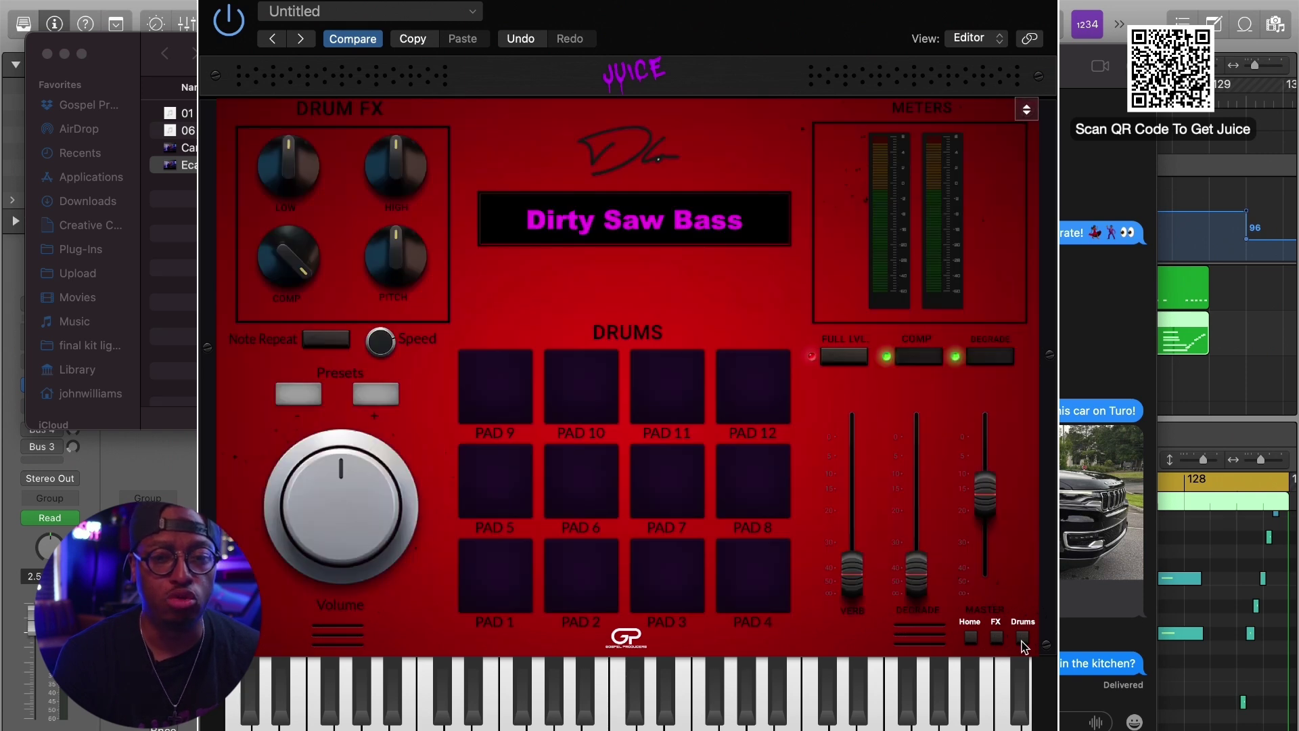
pyautogui.click(971, 638)
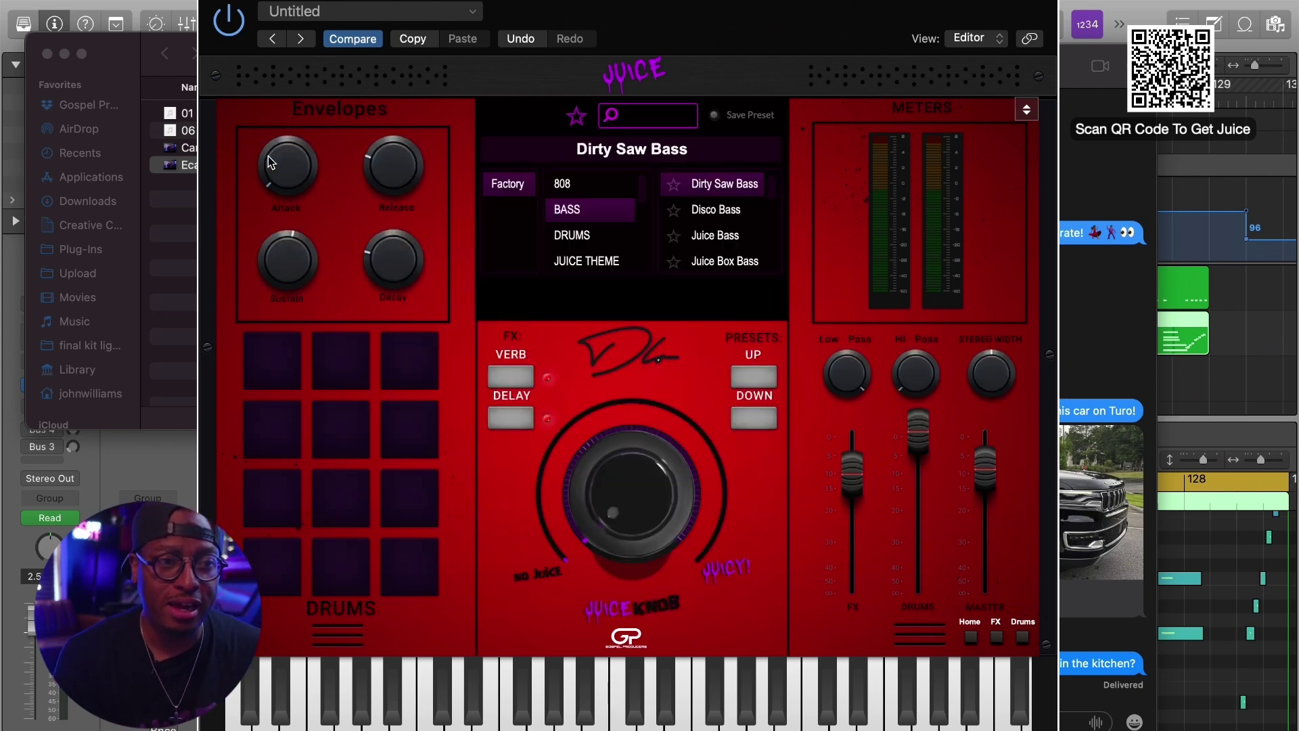
# Turn the Dirty Saw Bass envelope Release knob down to 0.0 ms.
pyautogui.moveTo(287, 168)
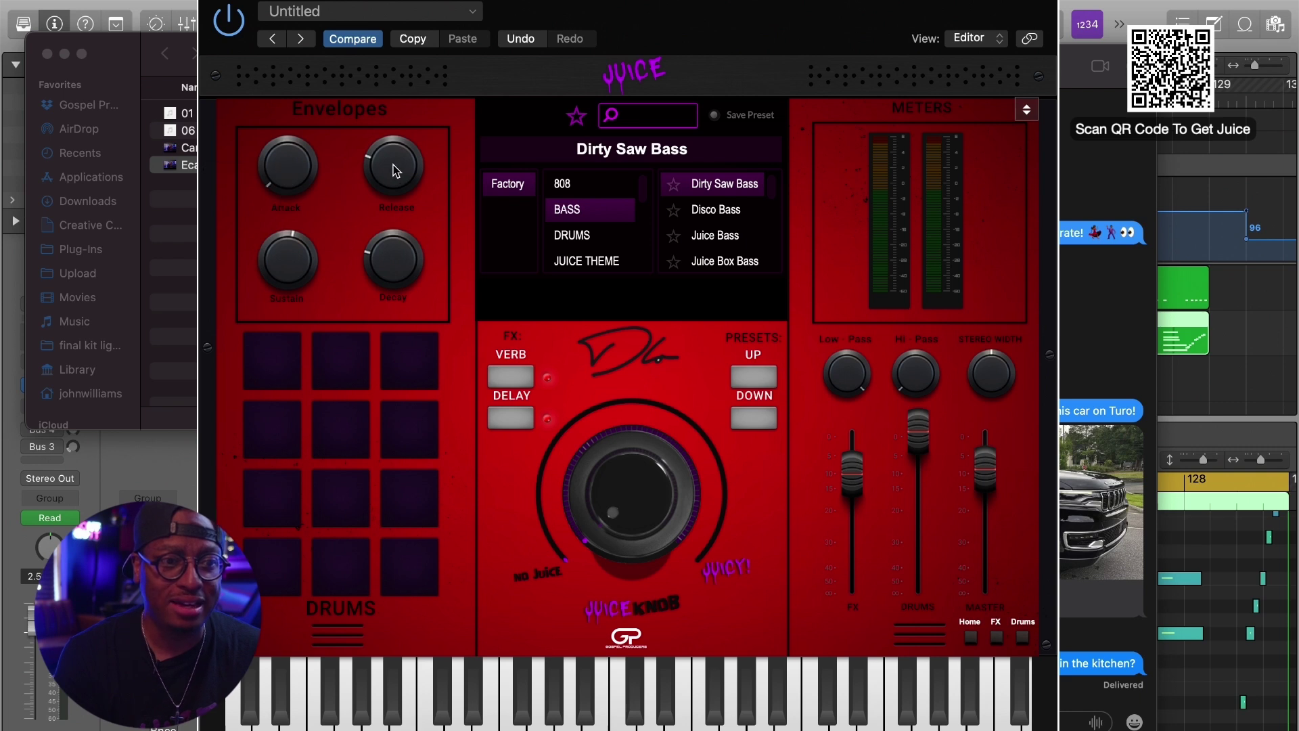
pyautogui.moveTo(395, 171); pyautogui.dragTo(363, 191)
pyautogui.moveTo(285, 258)
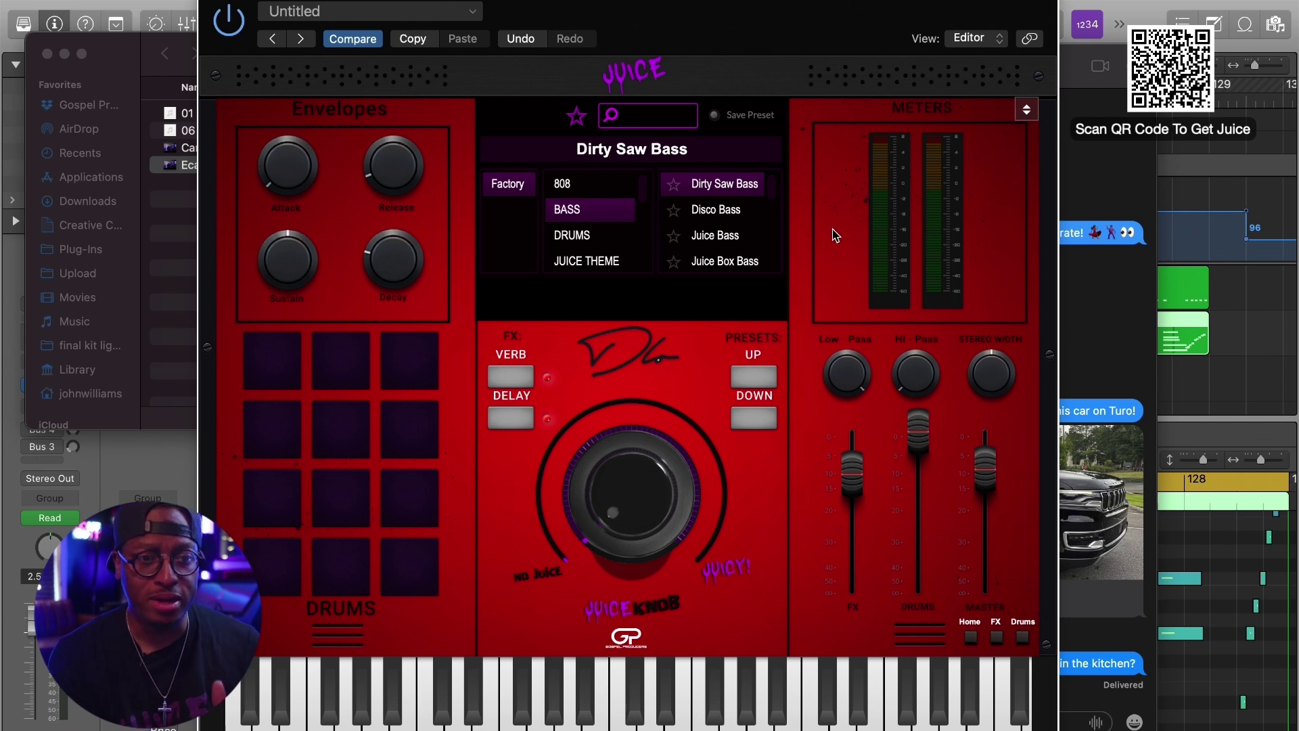
# Switch the reverb off, and turn the delay on and back off.
pyautogui.click(506, 376)
pyautogui.click(505, 415)
pyautogui.click(505, 414)
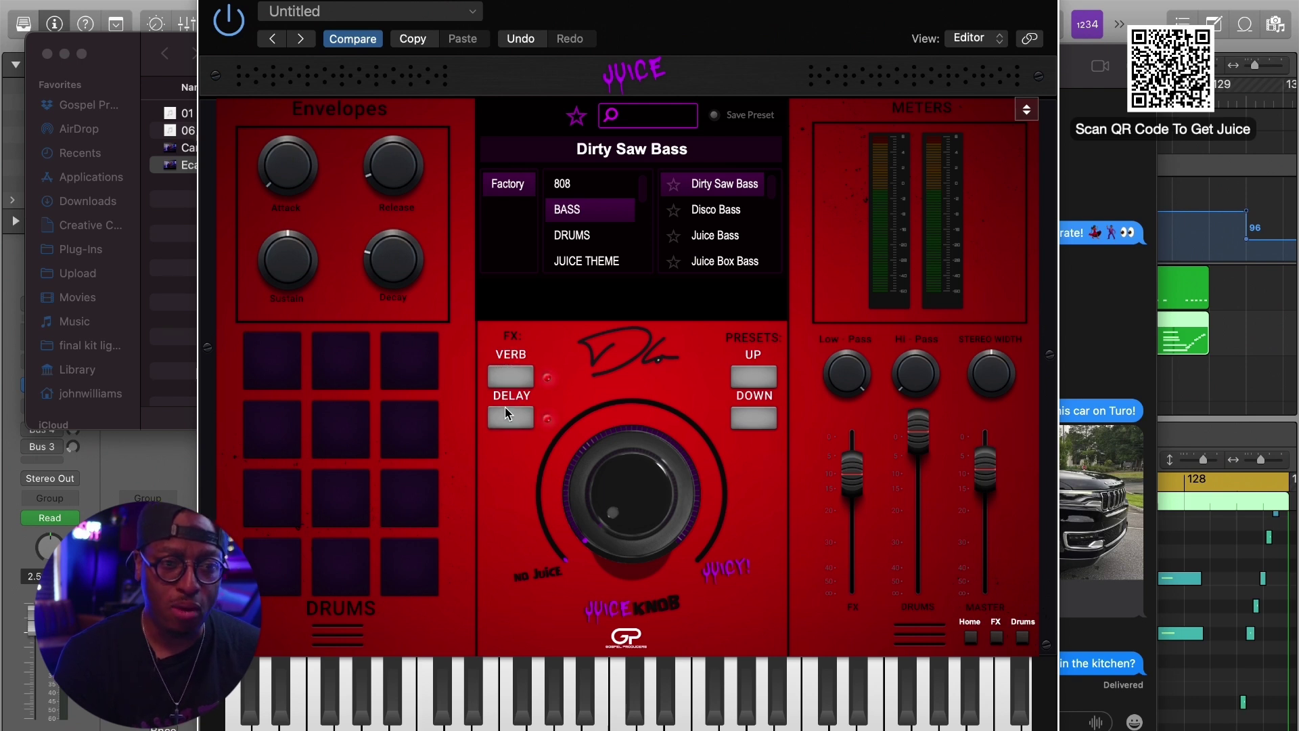
# Step through Disco Bass and Juice Bass with the preset arrows, returning to Dirty Saw Bass.
pyautogui.click(756, 418)
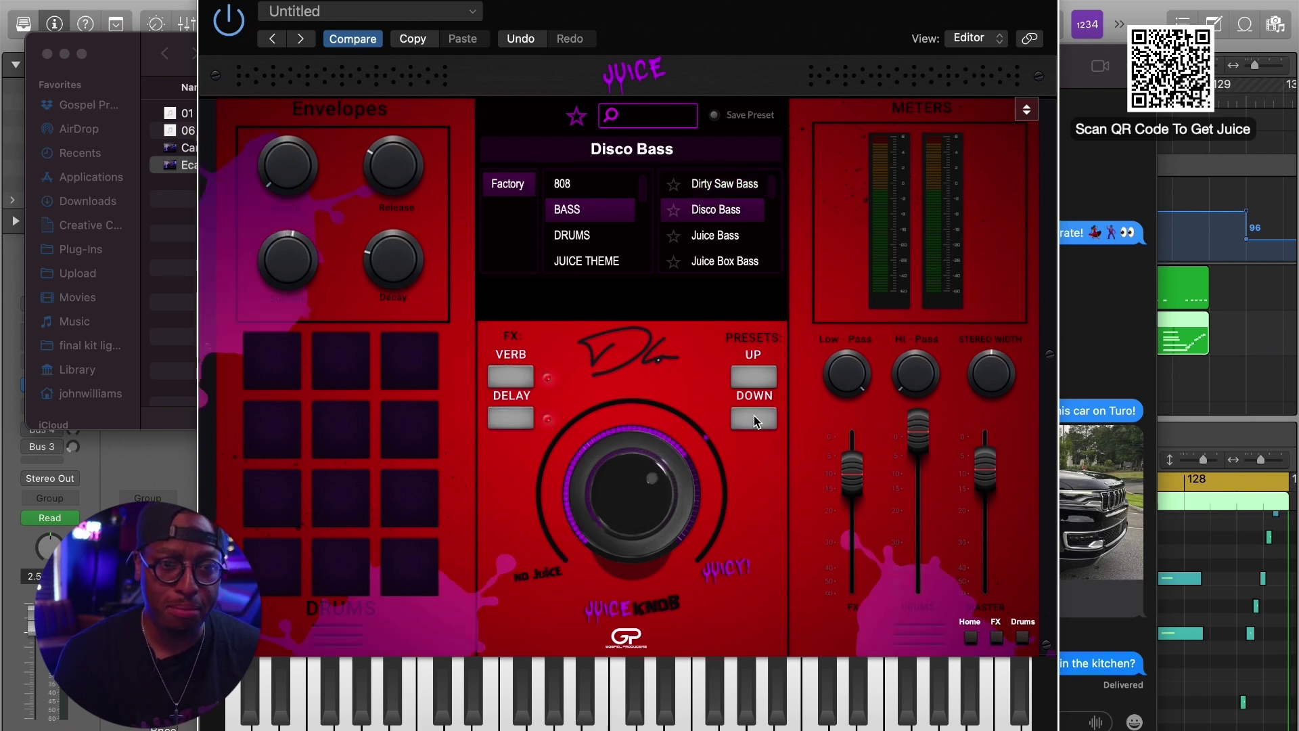
pyautogui.click(757, 414)
pyautogui.click(757, 379)
pyautogui.click(756, 380)
# Browse up and down the bass preset list with the arrow keys.
pyautogui.press('Down')
pyautogui.press('Down')
pyautogui.press('Down')
pyautogui.press('Down')
pyautogui.press('Down')
pyautogui.press('Down')
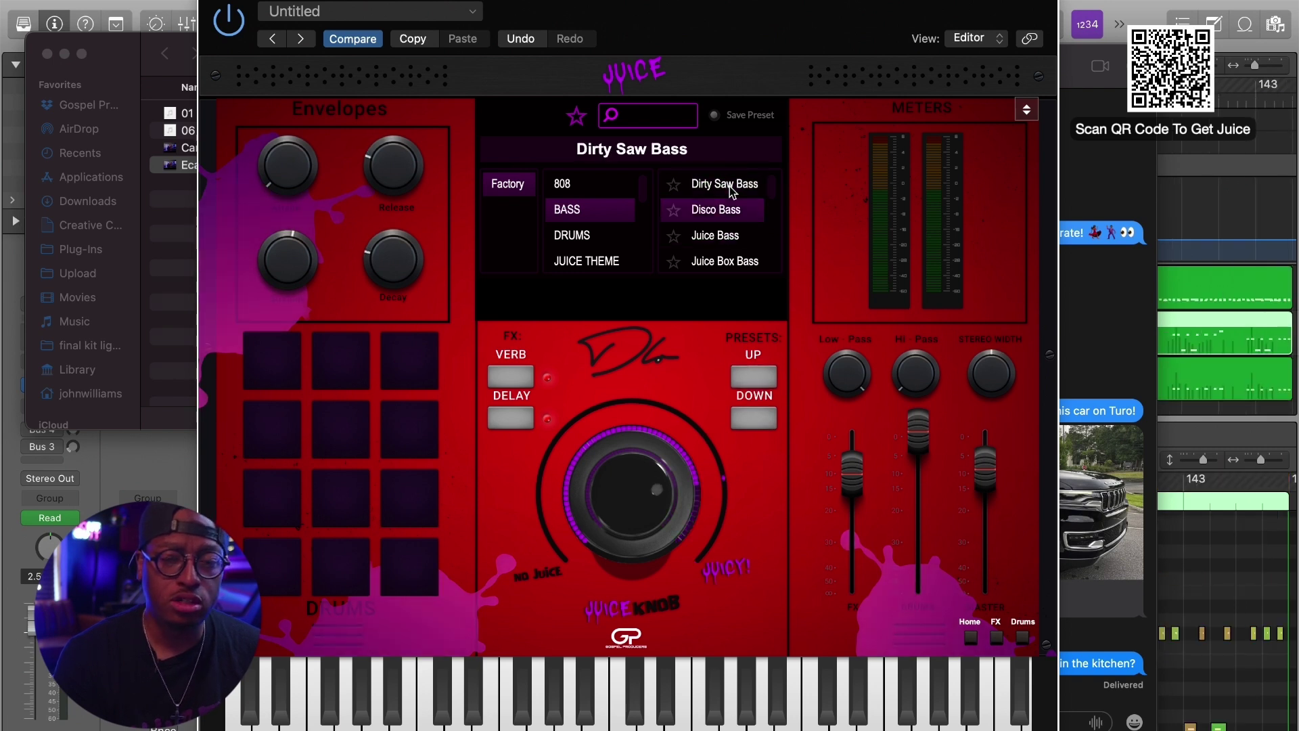
pyautogui.press('Down')
pyautogui.press('Down')
pyautogui.press('Down')
pyautogui.press('Down')
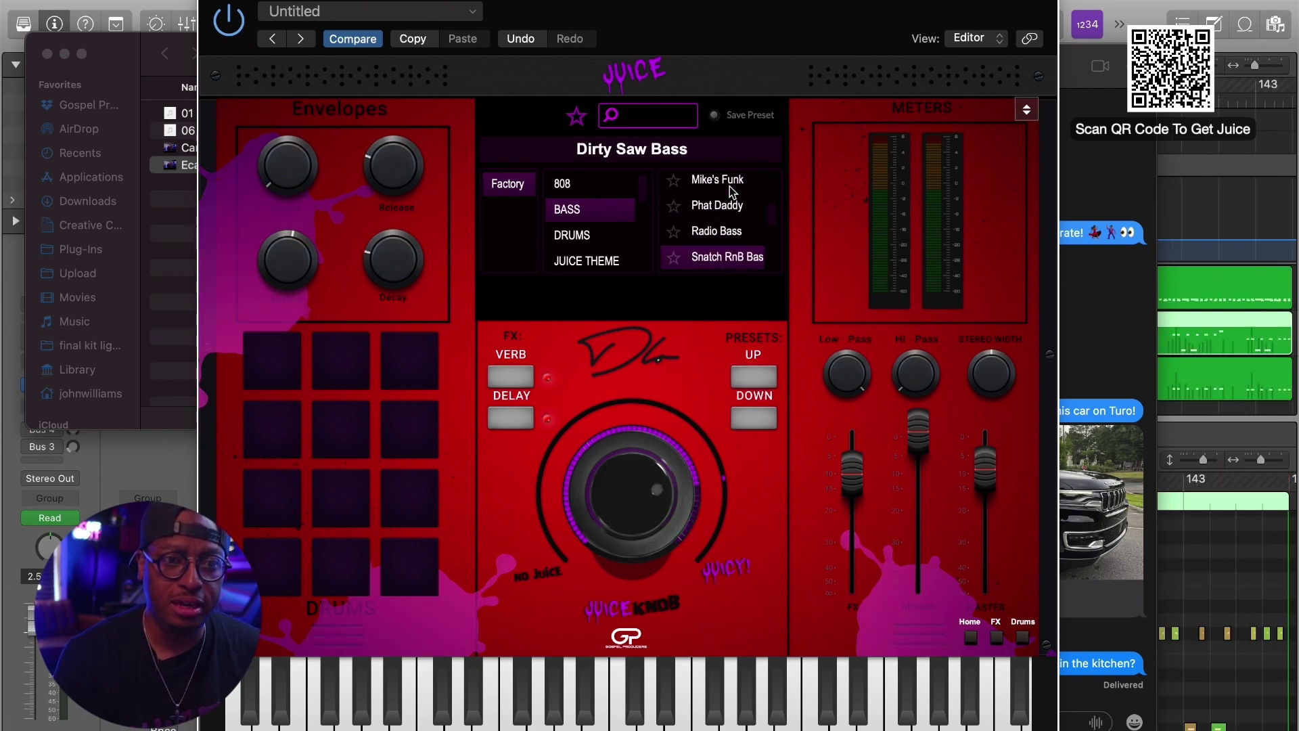
pyautogui.press('Up')
pyautogui.press('Up')
pyautogui.press('Up')
pyautogui.press('Up')
pyautogui.press('Up')
pyautogui.press('Up')
pyautogui.press('Up')
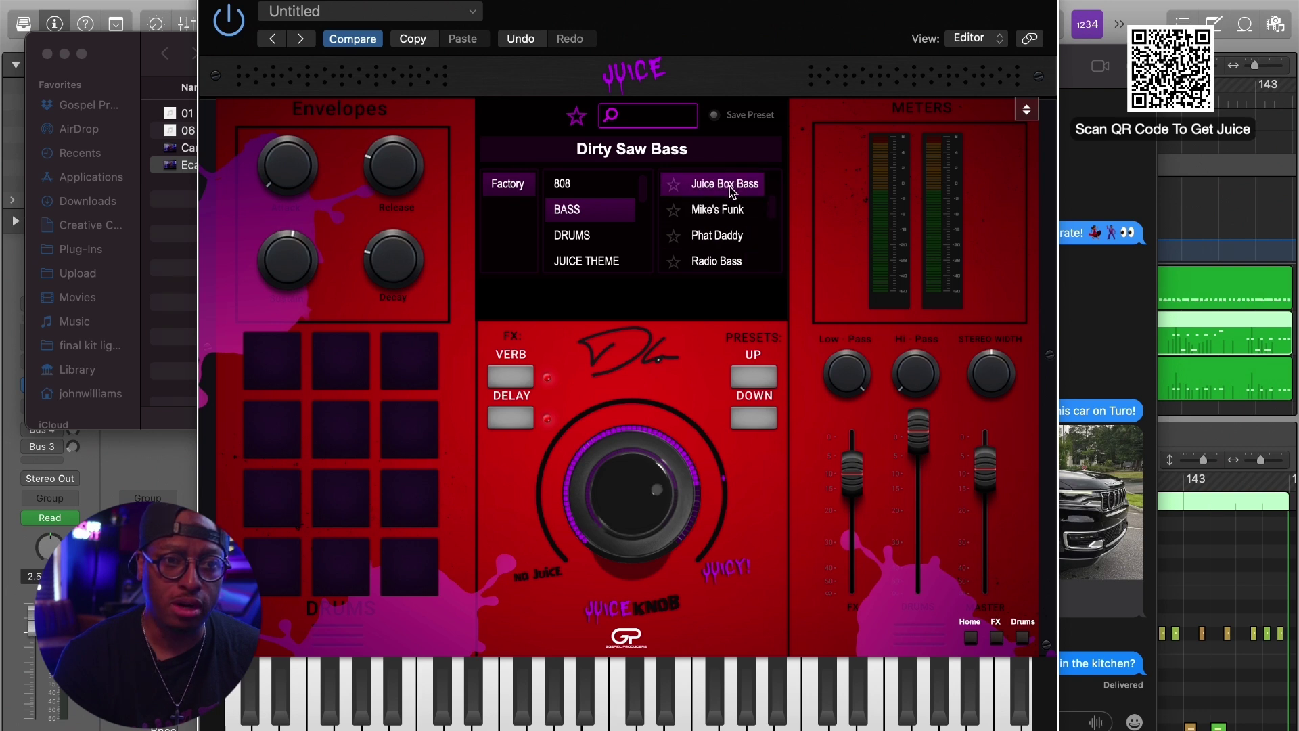
pyautogui.press('Down')
pyautogui.press('Down')
pyautogui.press('Down')
pyautogui.press('Up')
pyautogui.press('Up')
pyautogui.press('Down')
pyautogui.press('Up')
pyautogui.press('Up')
pyautogui.press('Up')
pyautogui.press('Up')
pyautogui.press('Up')
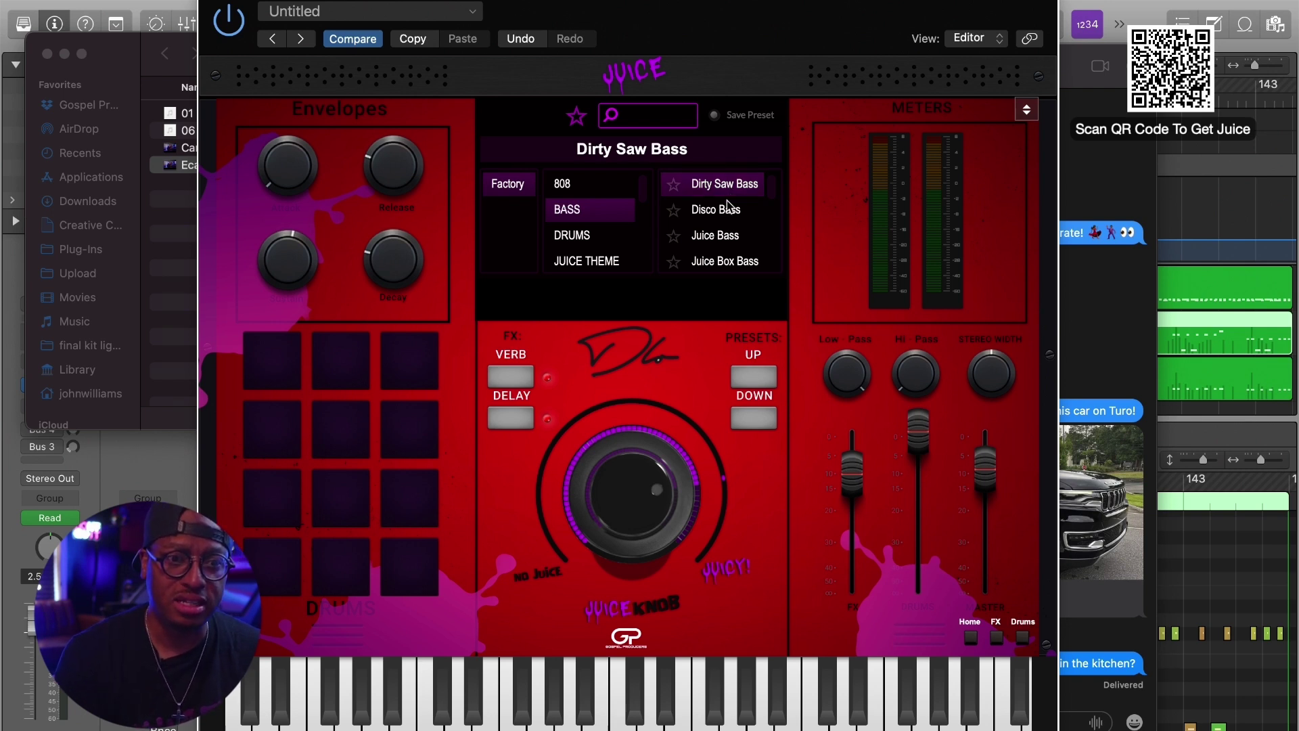
# Compare the Disco Bass and Dirty Saw Bass presets from the list.
pyautogui.click(729, 206)
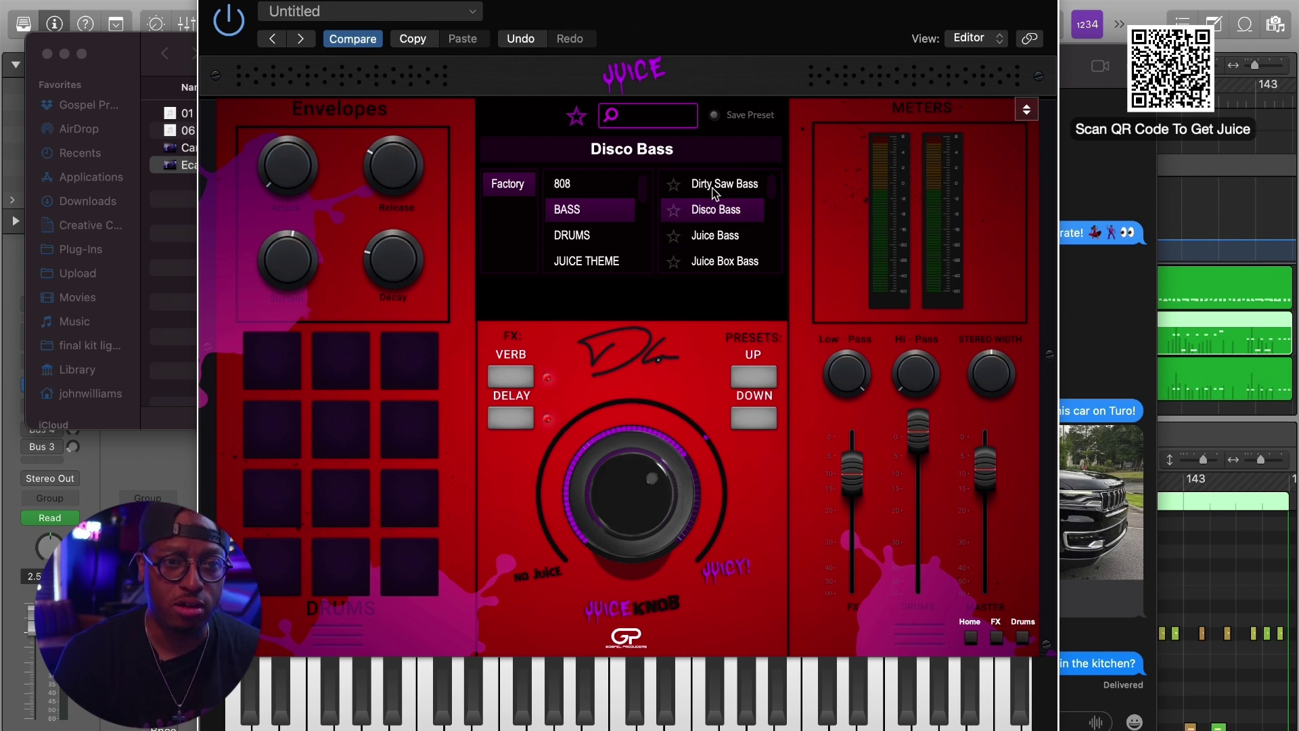
pyautogui.click(715, 190)
pyautogui.click(716, 213)
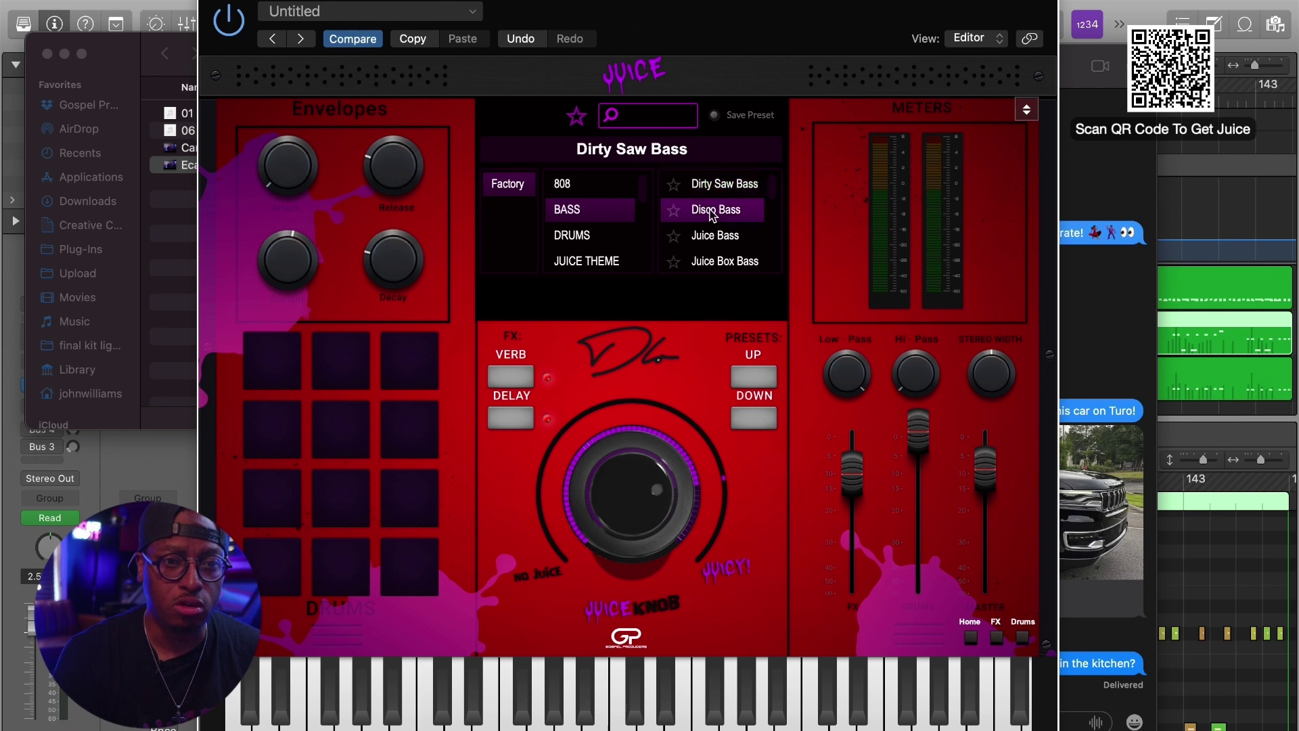
# Reload Dirty Saw Bass, then set low-pass cutoff to about 2.4 kHz and stereo width to 32.3.
pyautogui.click(717, 186)
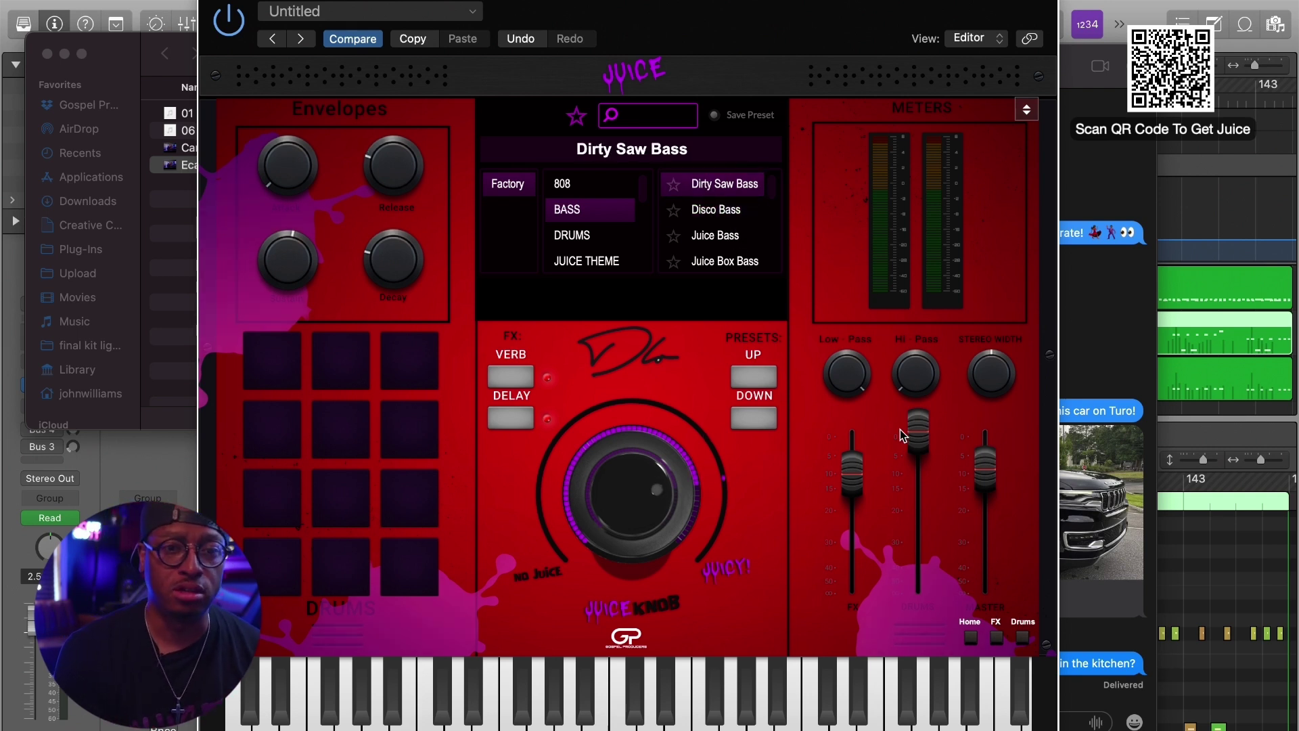
pyautogui.moveTo(845, 376); pyautogui.dragTo(861, 329)
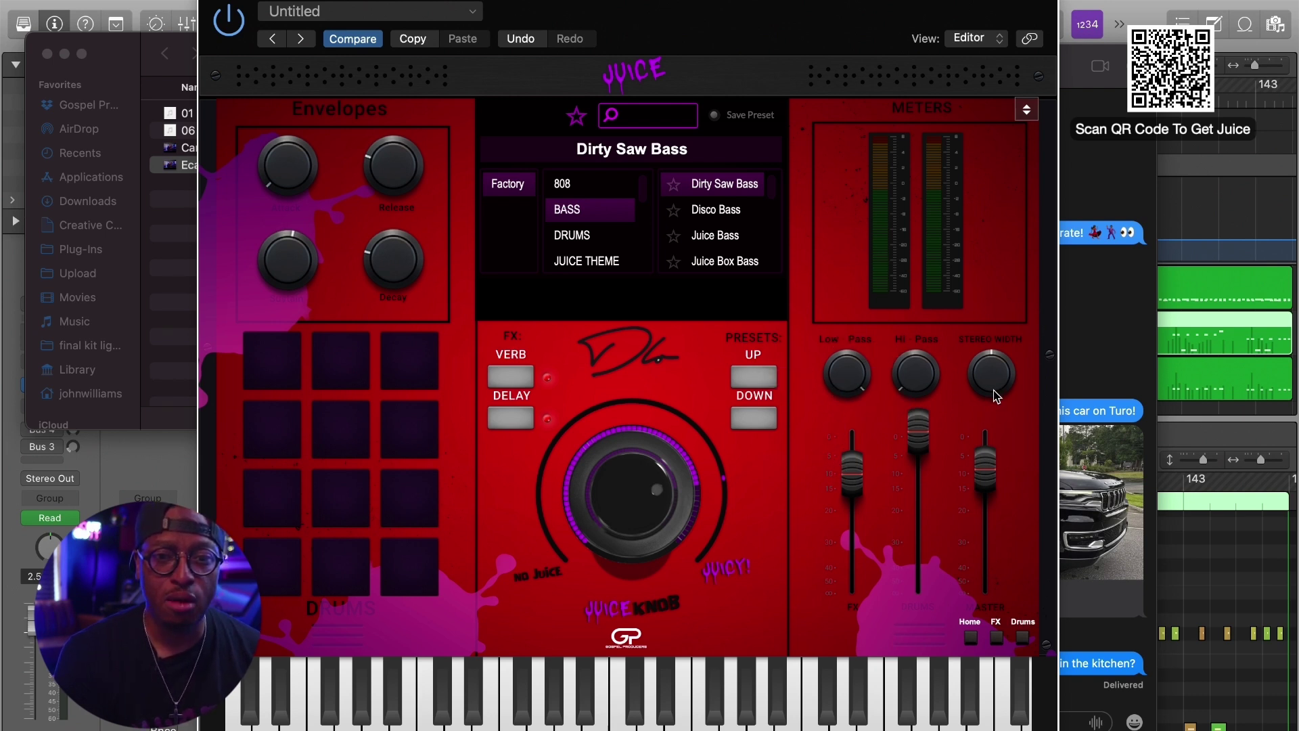
pyautogui.moveTo(995, 396); pyautogui.dragTo(962, 355)
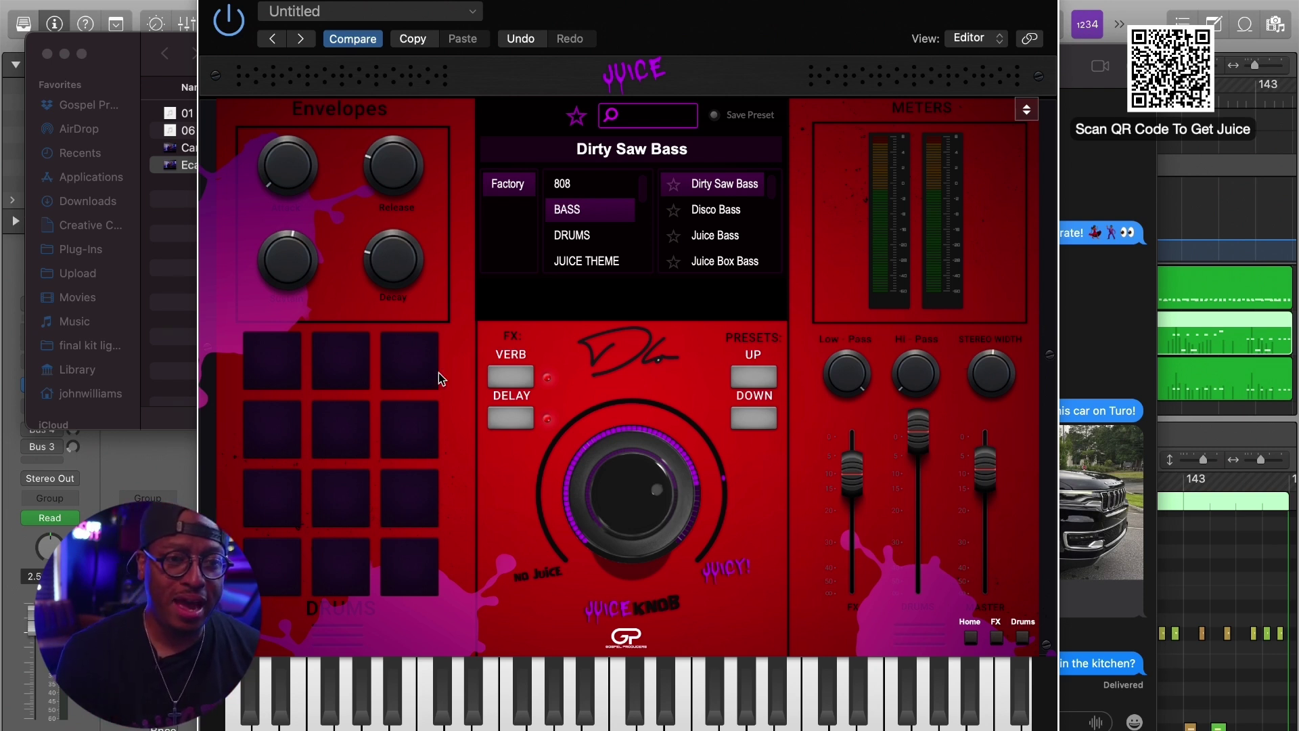
# Load Juice Kit 1 from the DRUMS category, view its drum page, then return home.
pyautogui.click(569, 237)
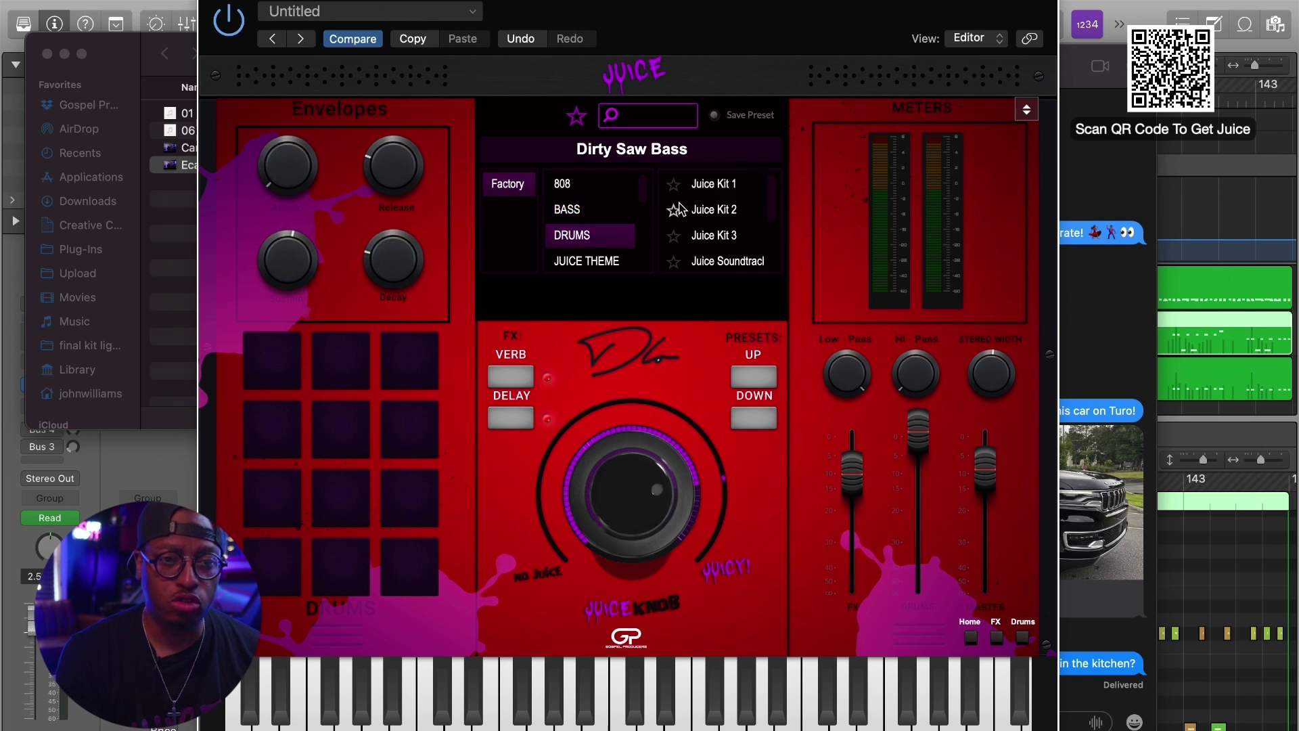
pyautogui.click(706, 185)
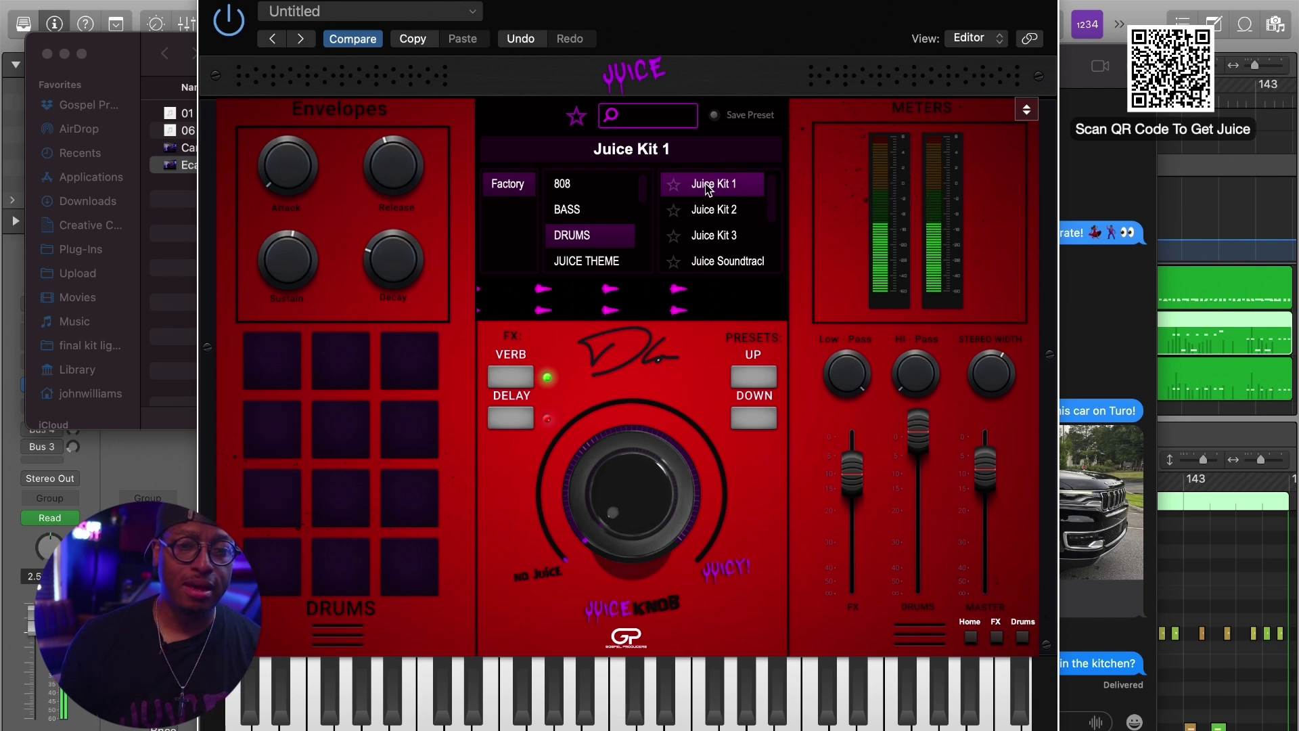
pyautogui.click(1022, 637)
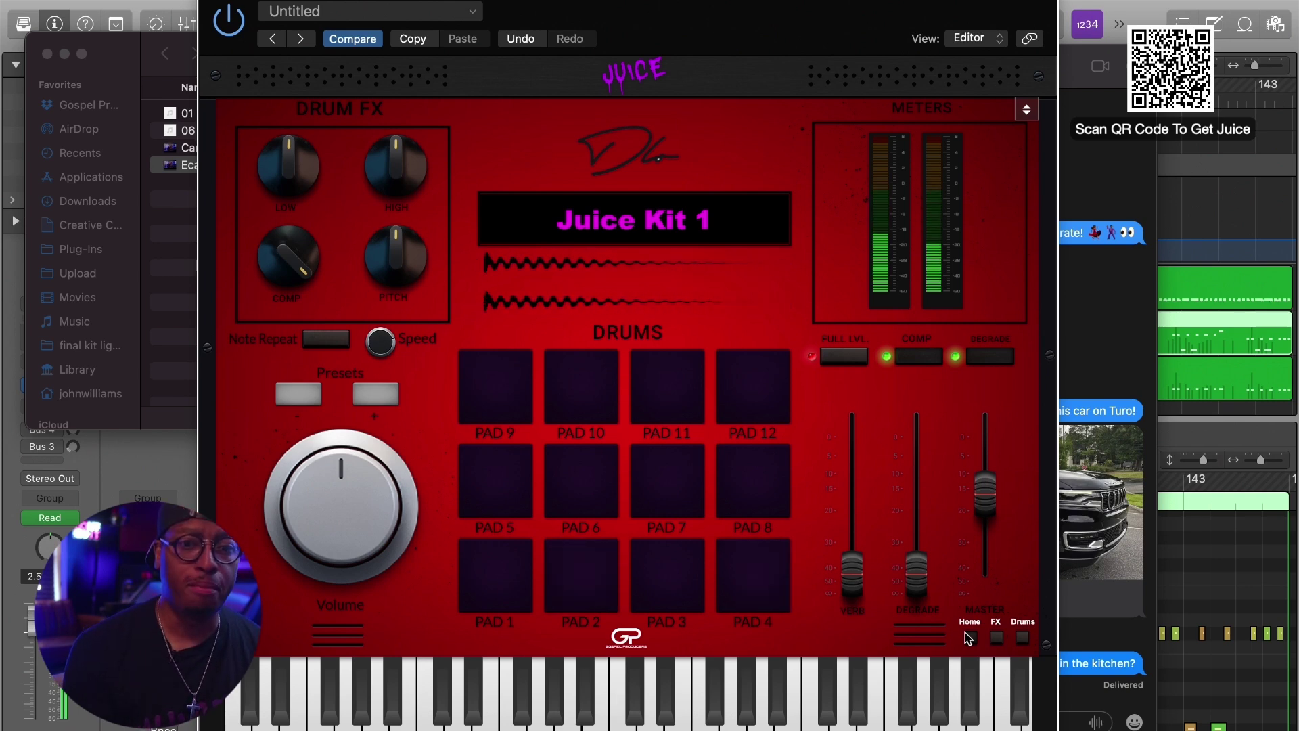
pyautogui.click(968, 636)
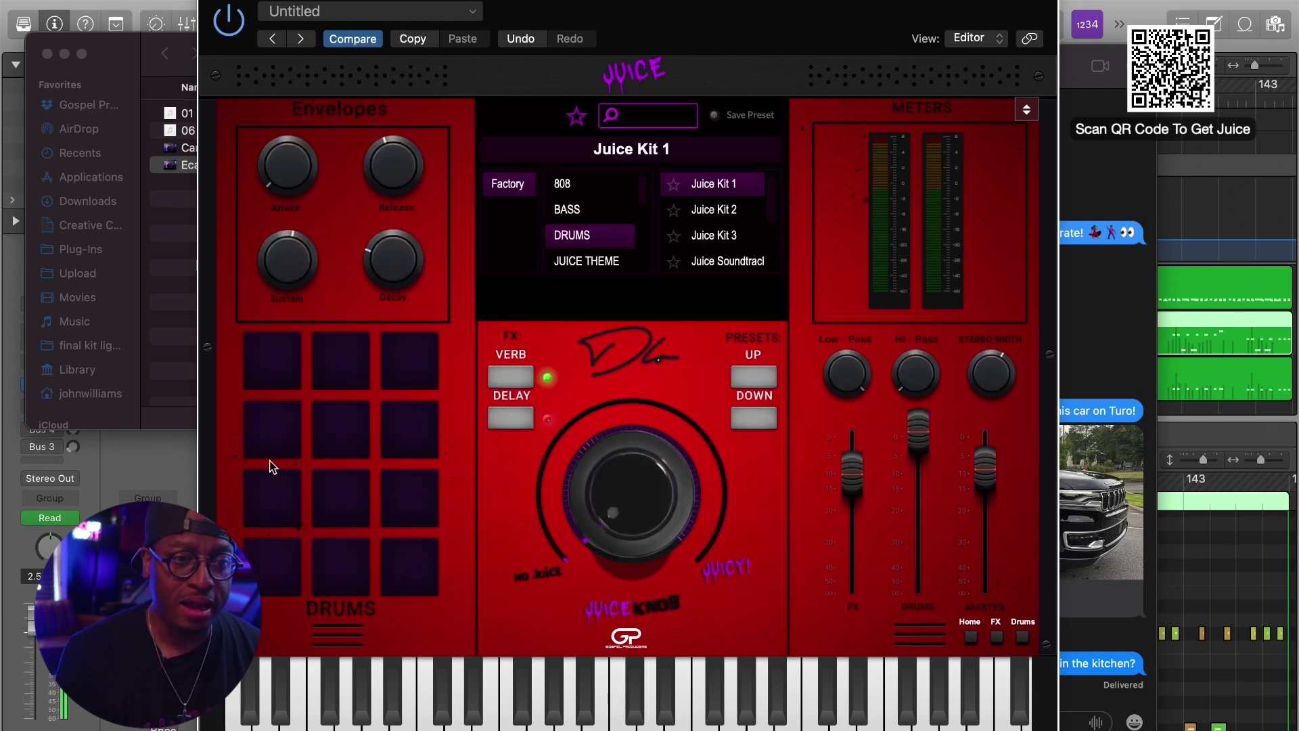
# Load Dirty Saw Bass from the BASS category and trigger a drum pad to hear it.
pyautogui.click(575, 208)
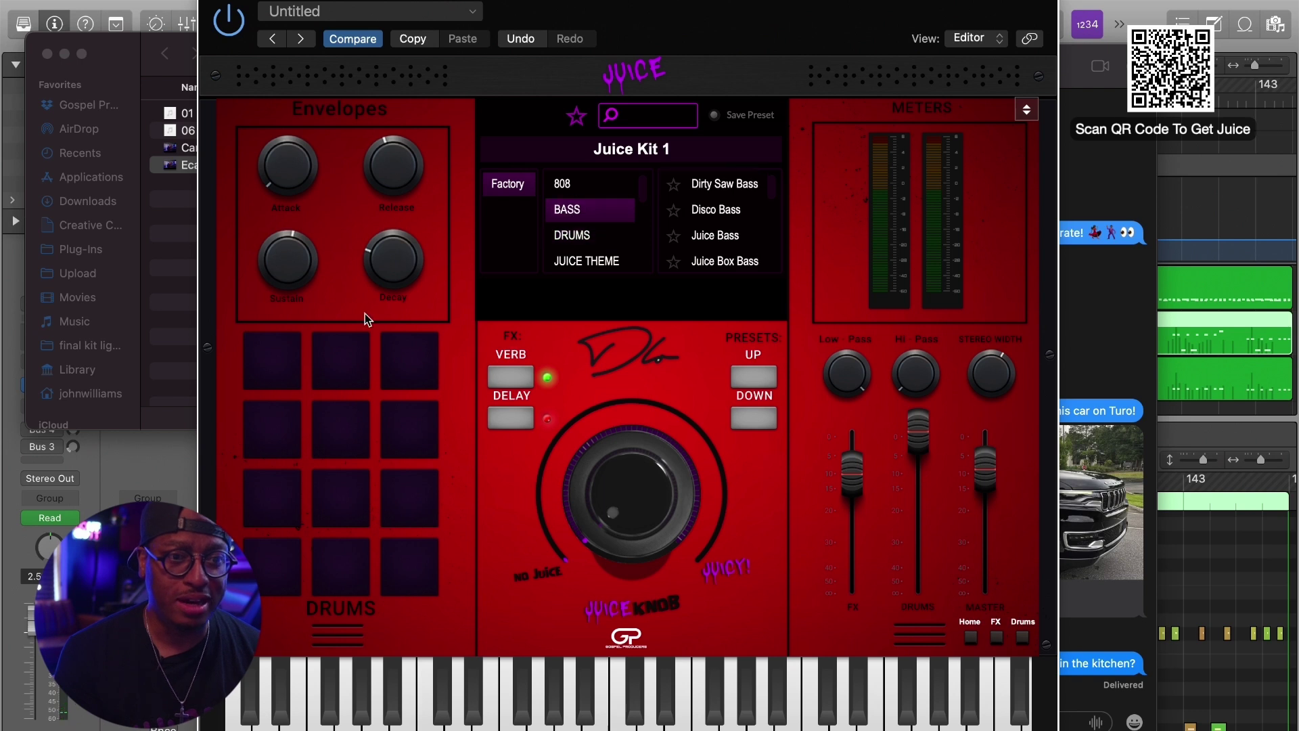
pyautogui.click(724, 184)
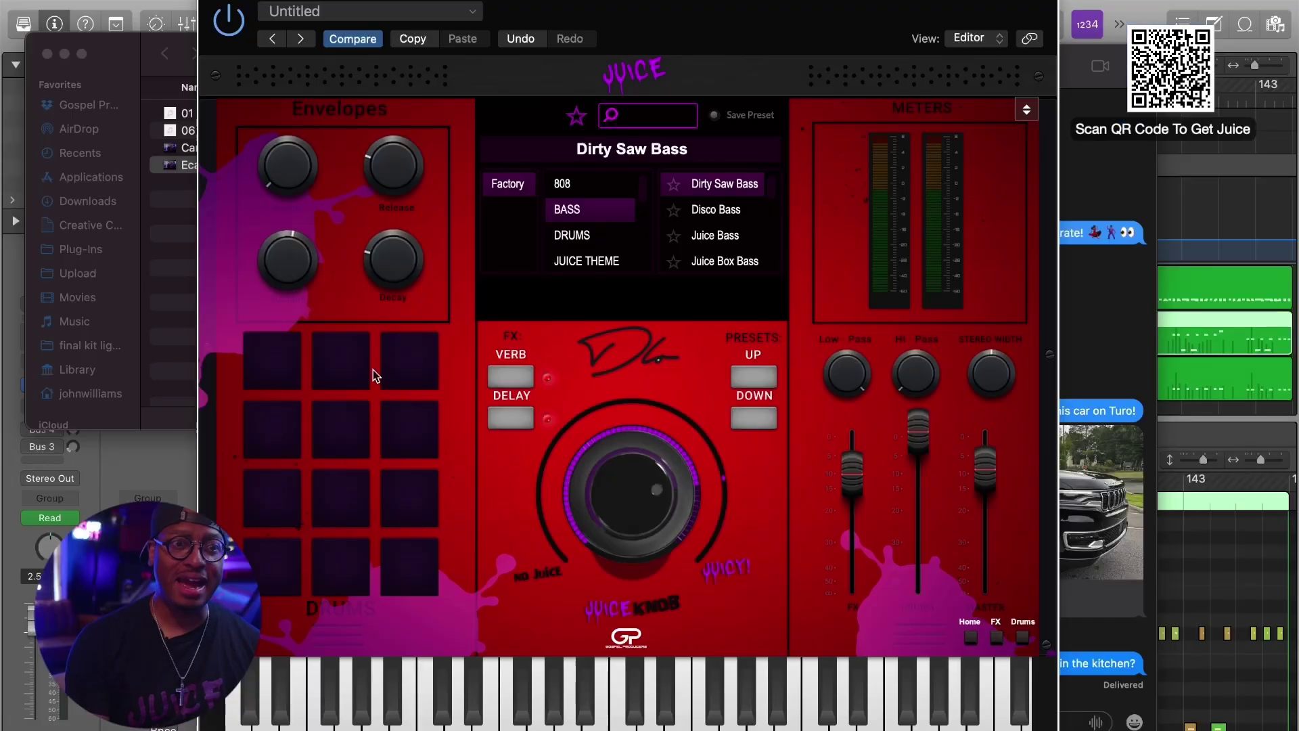
pyautogui.click(293, 371)
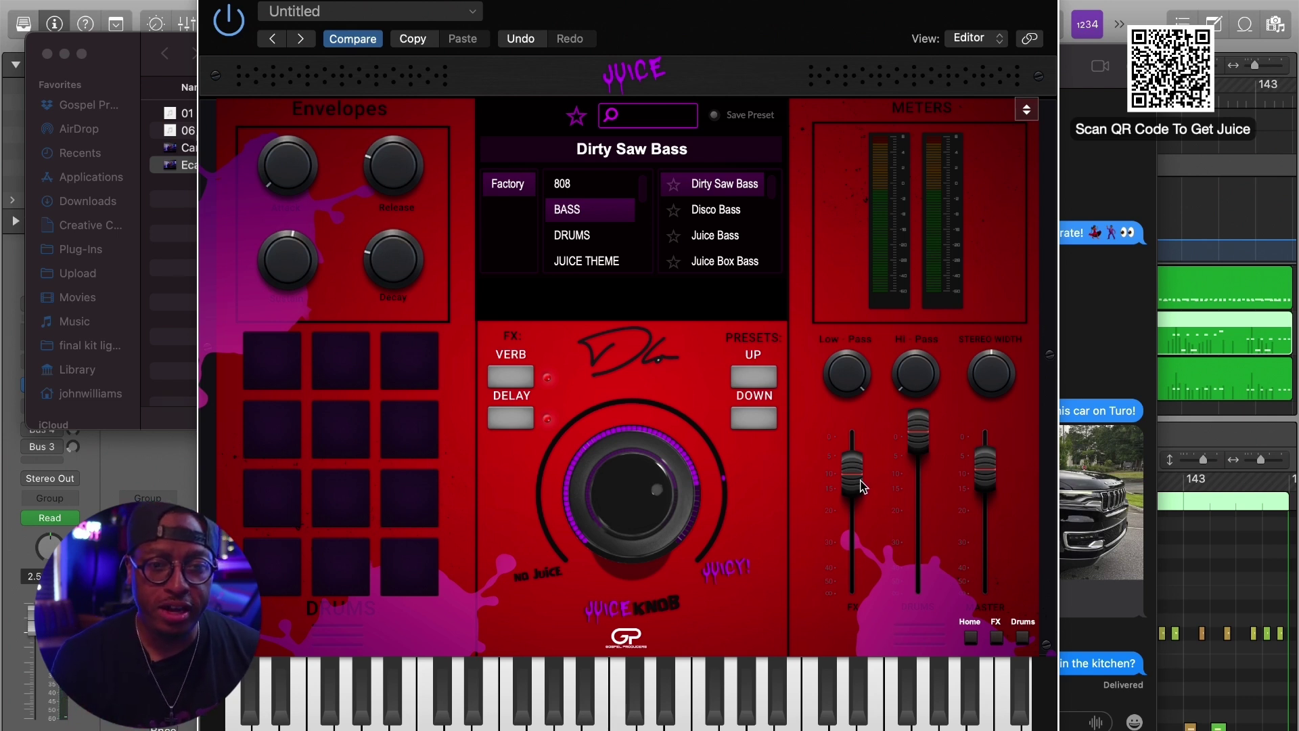
pyautogui.moveTo(861, 485)
pyautogui.mouseDown()
pyautogui.moveTo(854, 522)
pyautogui.moveTo(853, 469)
pyautogui.moveTo(853, 595)
pyautogui.moveTo(852, 467)
pyautogui.moveTo(866, 613)
pyautogui.moveTo(852, 464)
pyautogui.mouseUp()
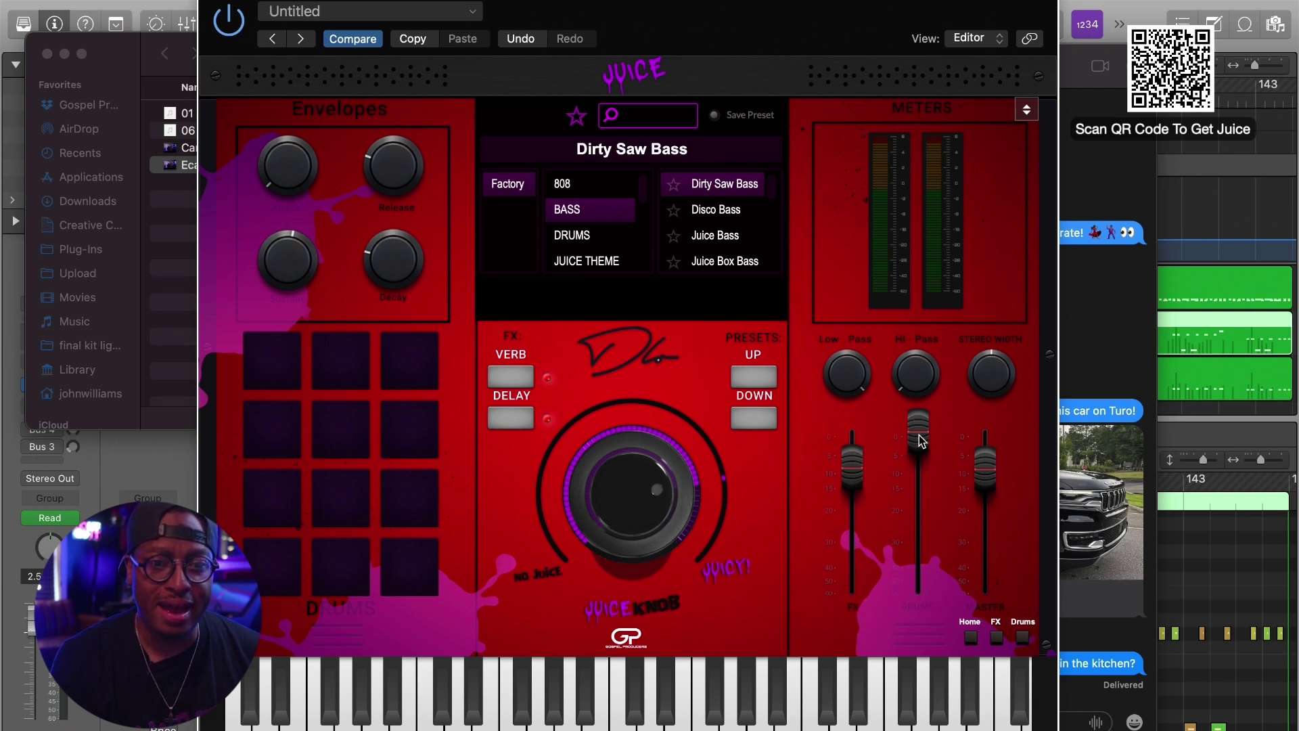
pyautogui.moveTo(919, 436); pyautogui.dragTo(922, 437)
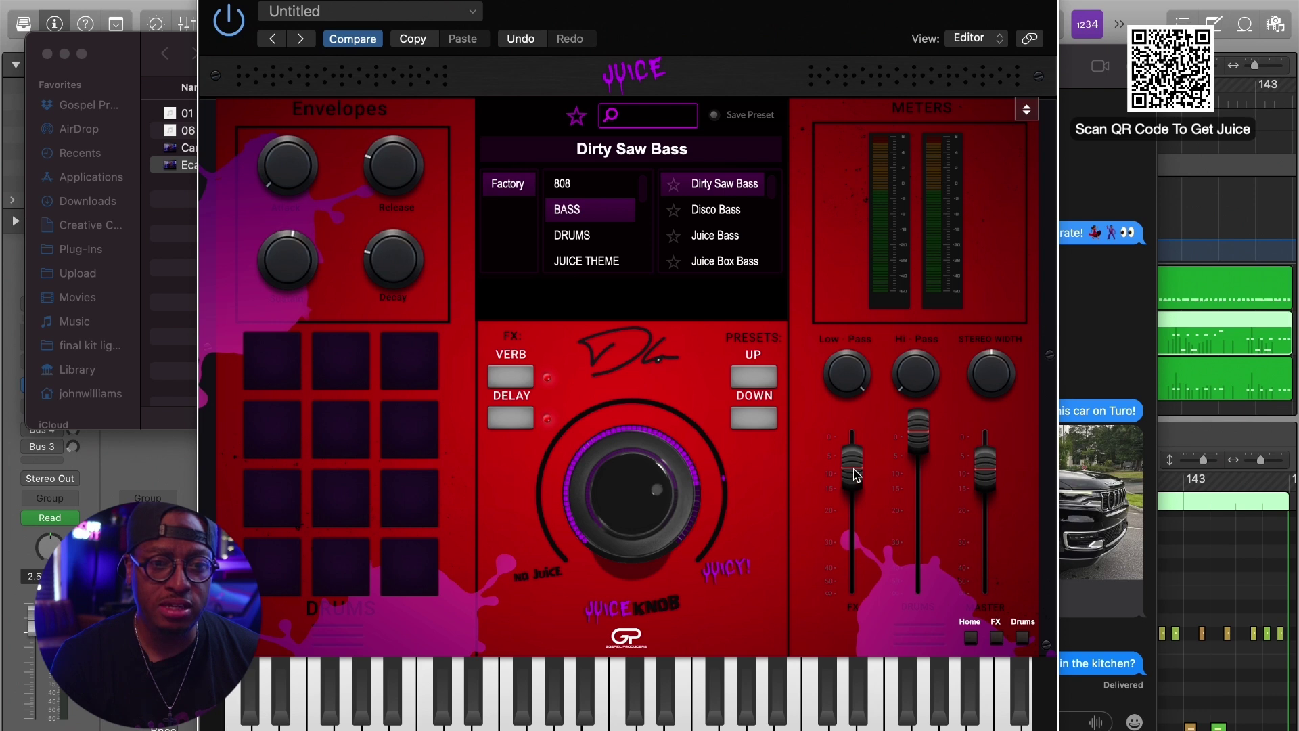
pyautogui.moveTo(854, 474); pyautogui.dragTo(850, 576)
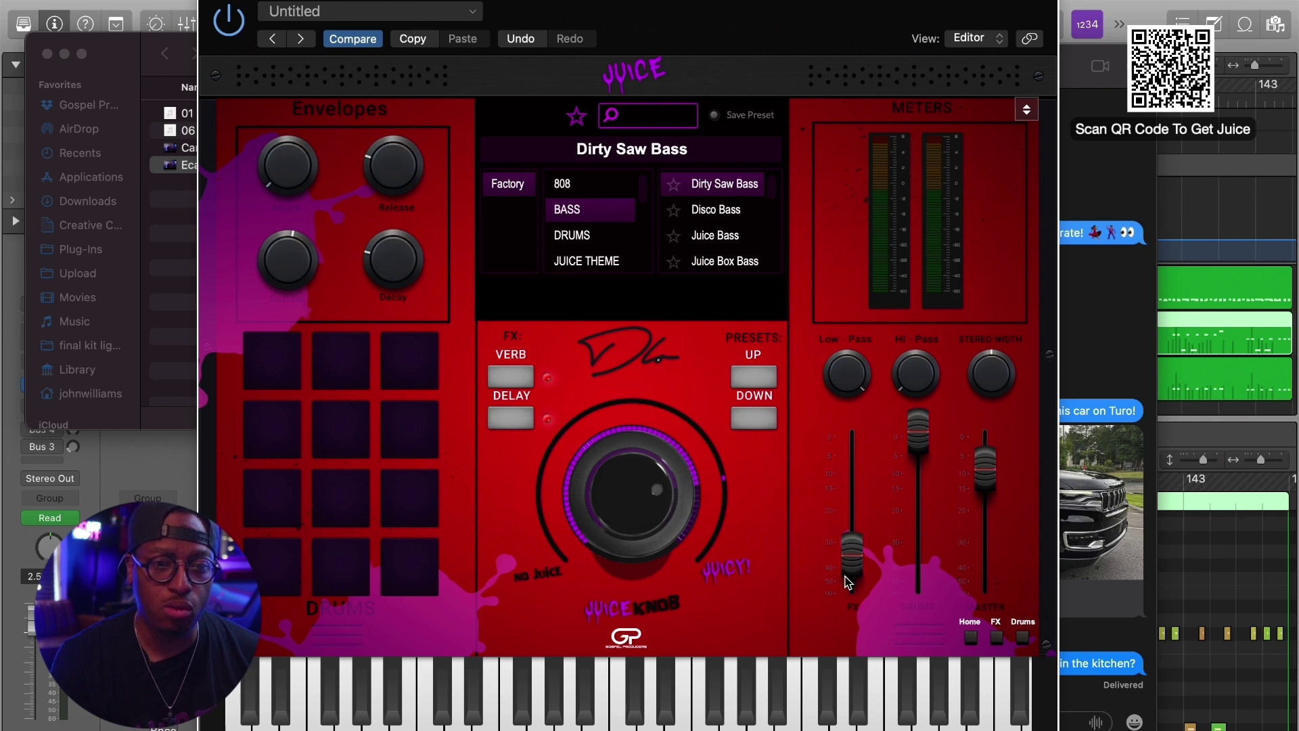
pyautogui.doubleClick(850, 575)
pyautogui.moveTo(854, 474); pyautogui.dragTo(854, 575)
pyautogui.doubleClick(854, 575)
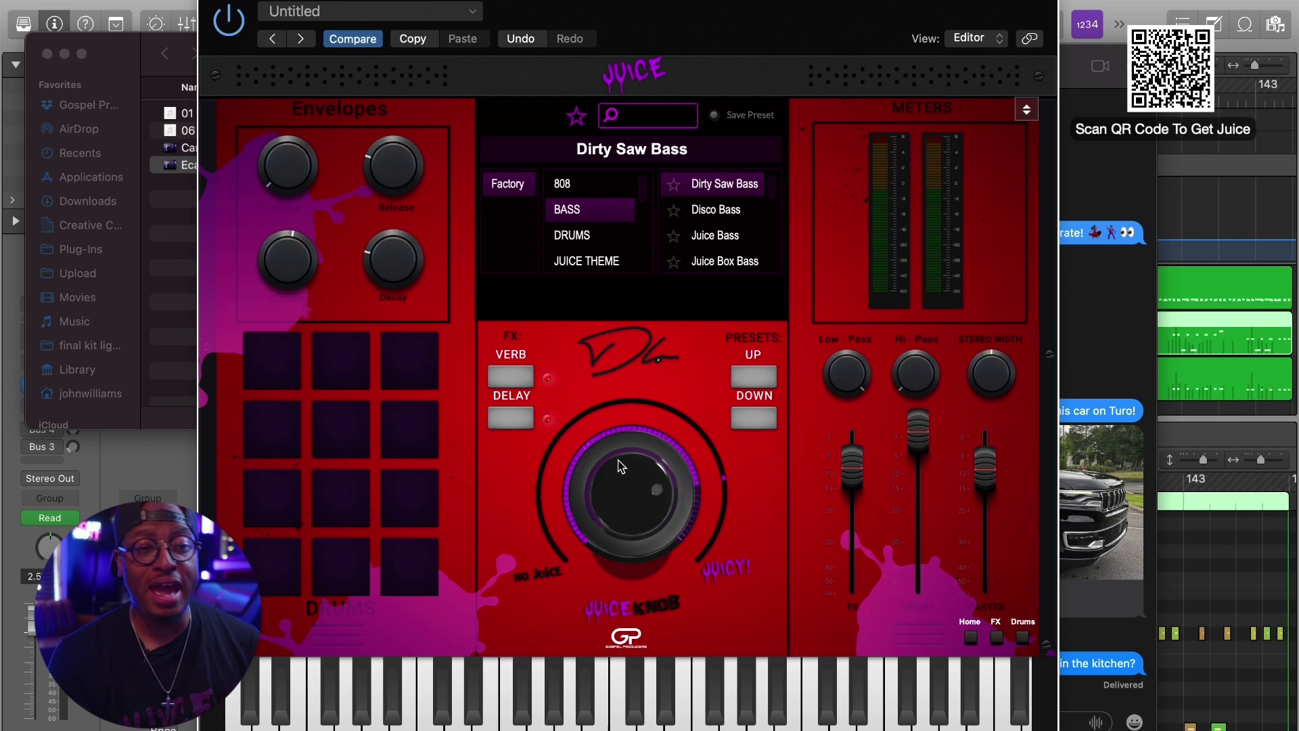
pyautogui.rightClick(287, 173)
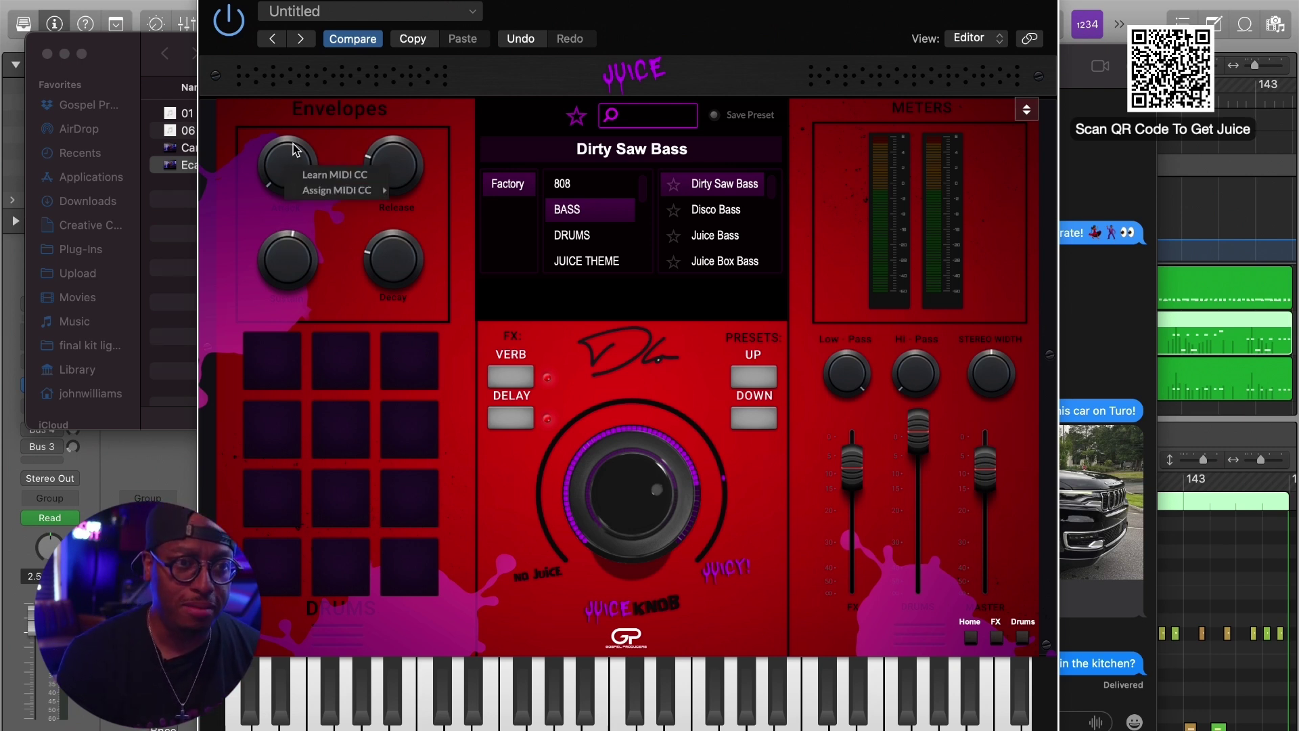
pyautogui.click(455, 160)
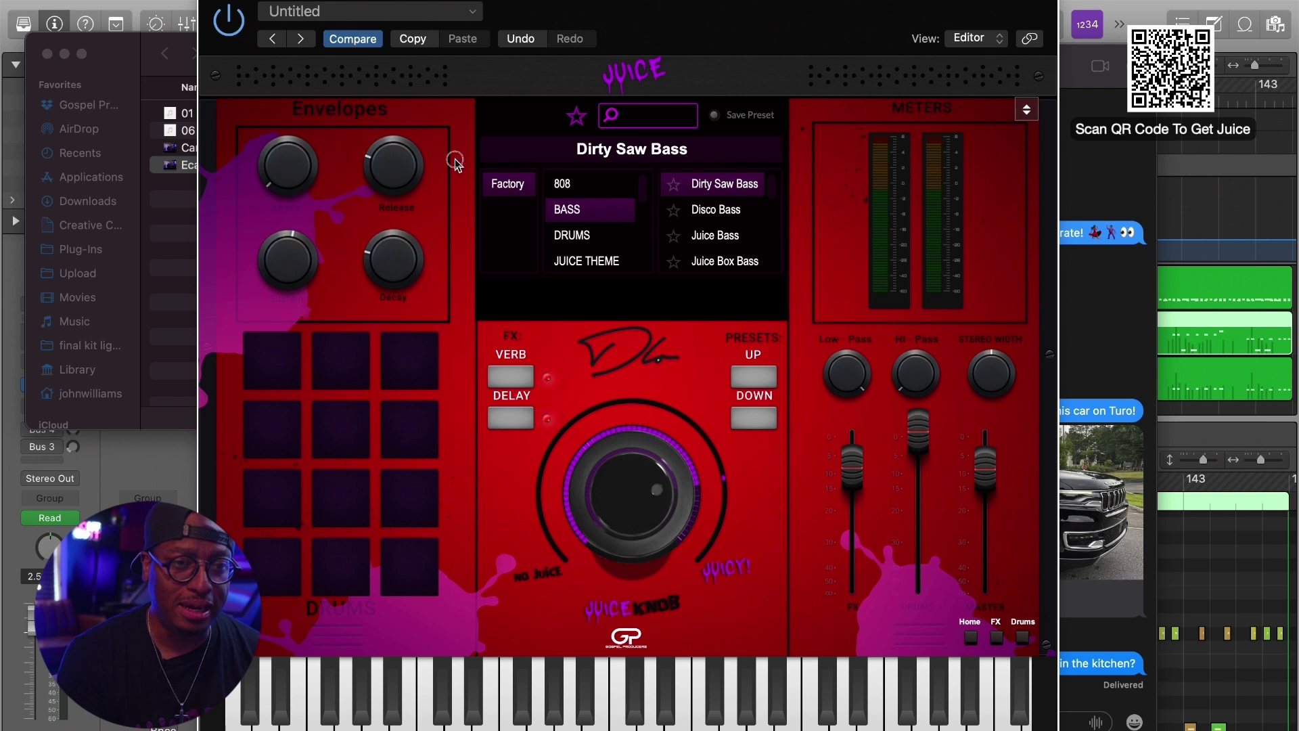
pyautogui.rightClick(396, 174)
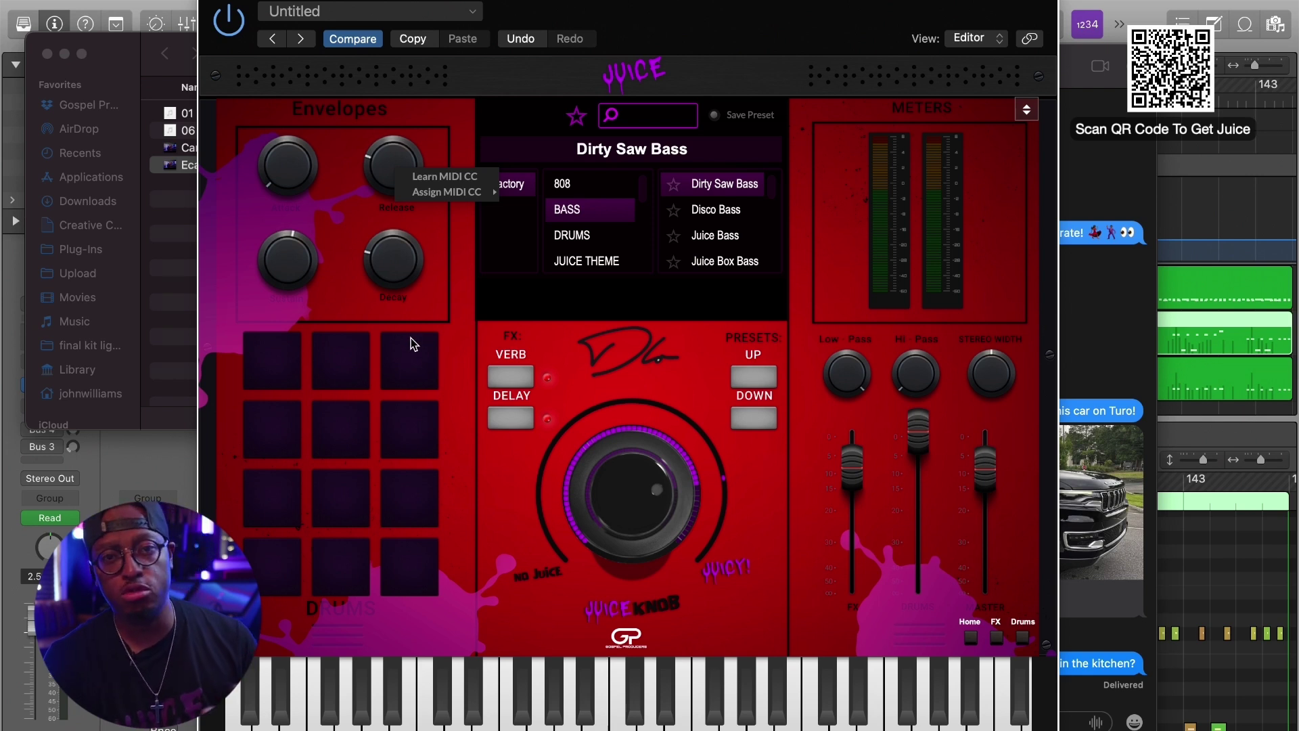
pyautogui.click(437, 309)
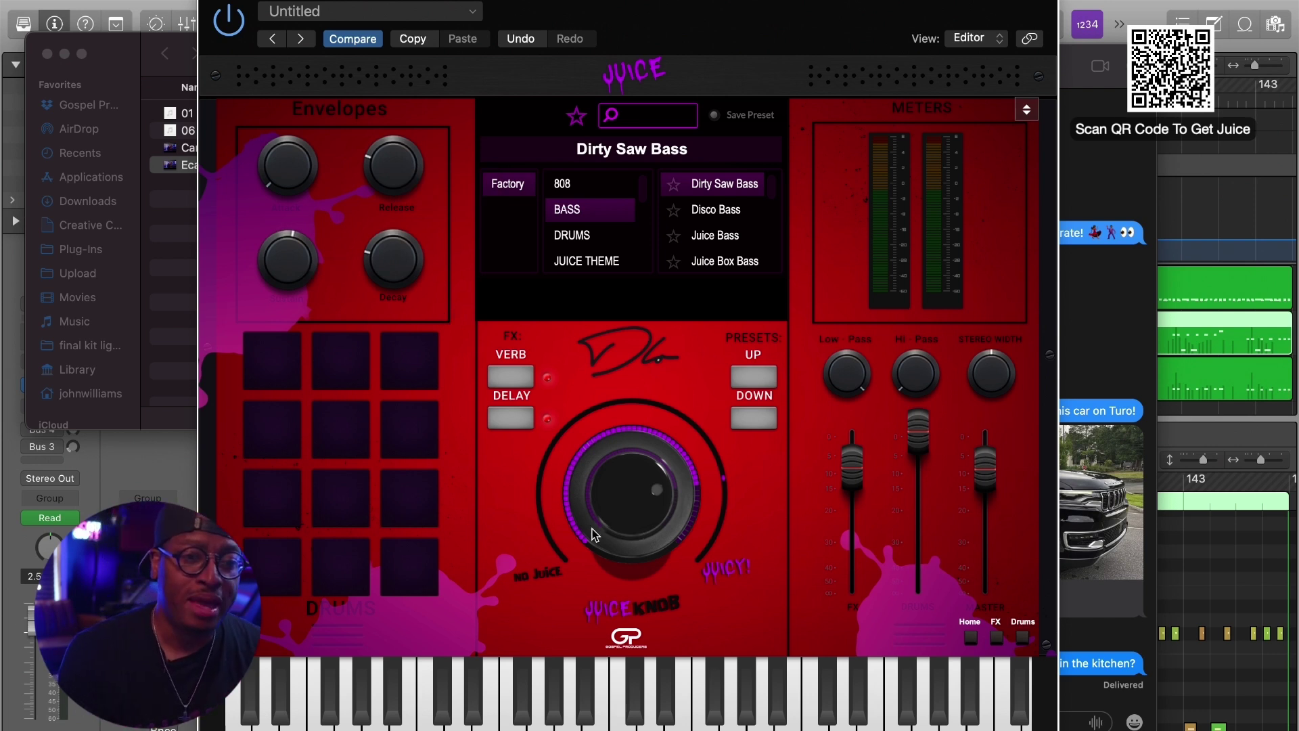
# Sweep the Dirty Saw Bass Juice Knob between 0.0 and 1.0 several times.
pyautogui.moveTo(638, 537); pyautogui.dragTo(607, 515)
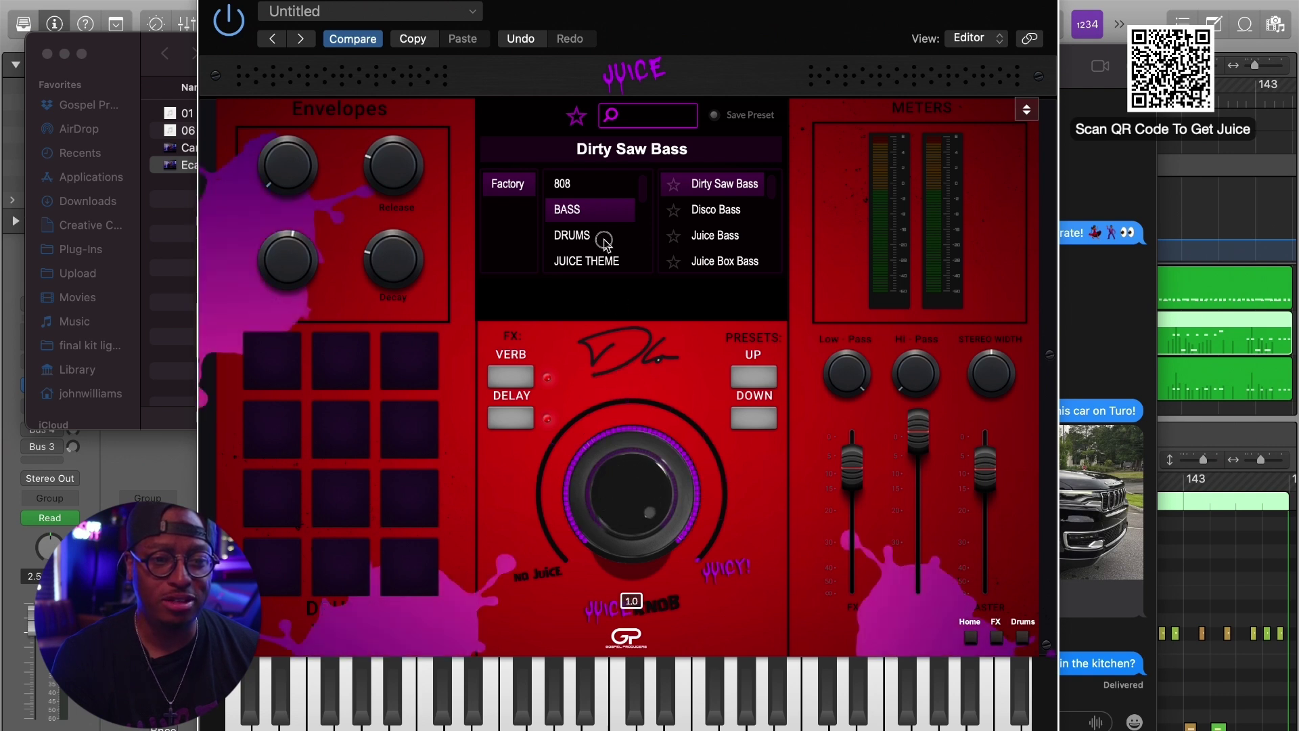
pyautogui.click(596, 475)
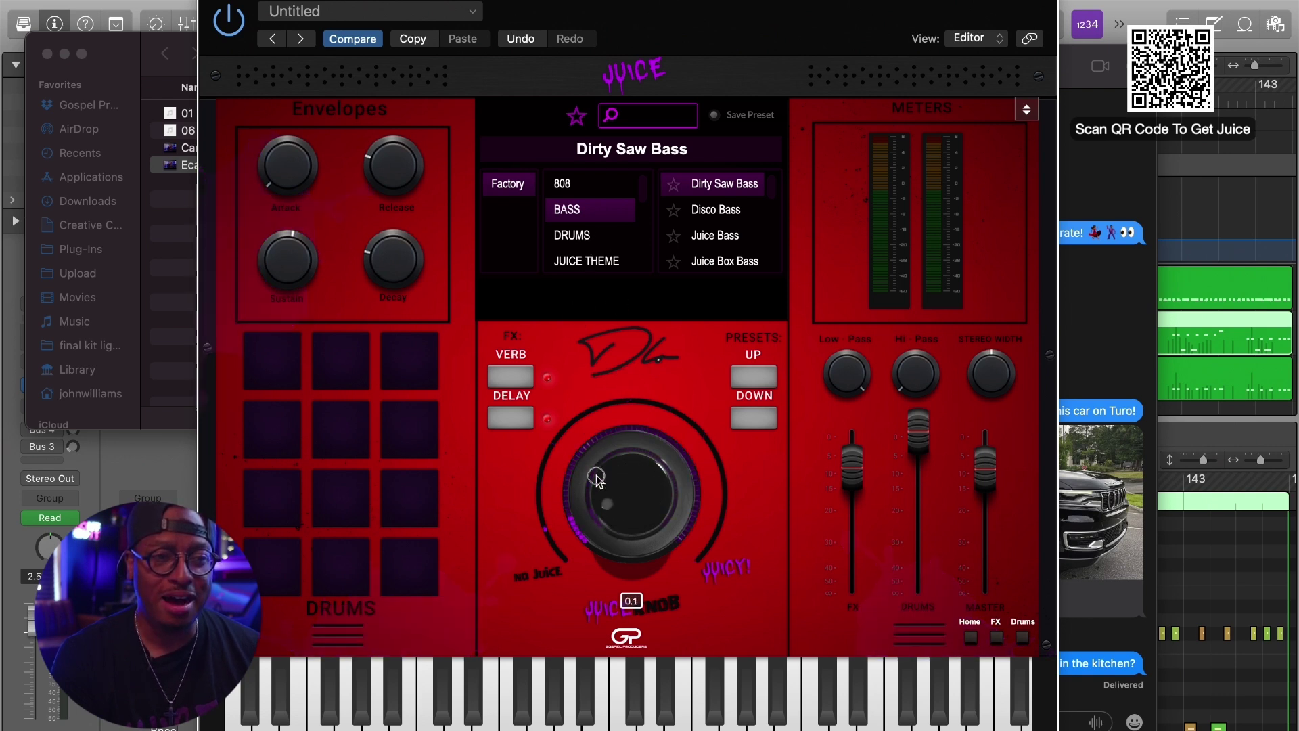
pyautogui.moveTo(595, 475); pyautogui.dragTo(572, 299)
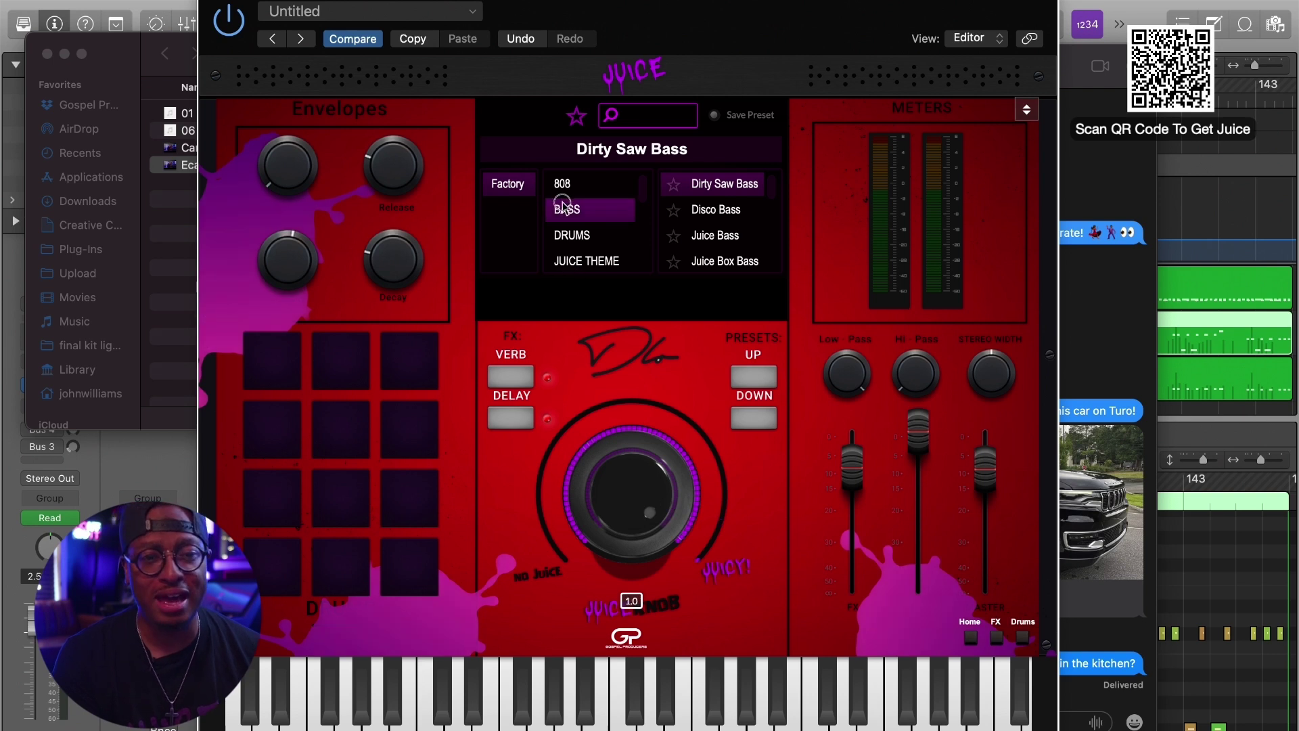
pyautogui.moveTo(562, 205); pyautogui.dragTo(556, 460)
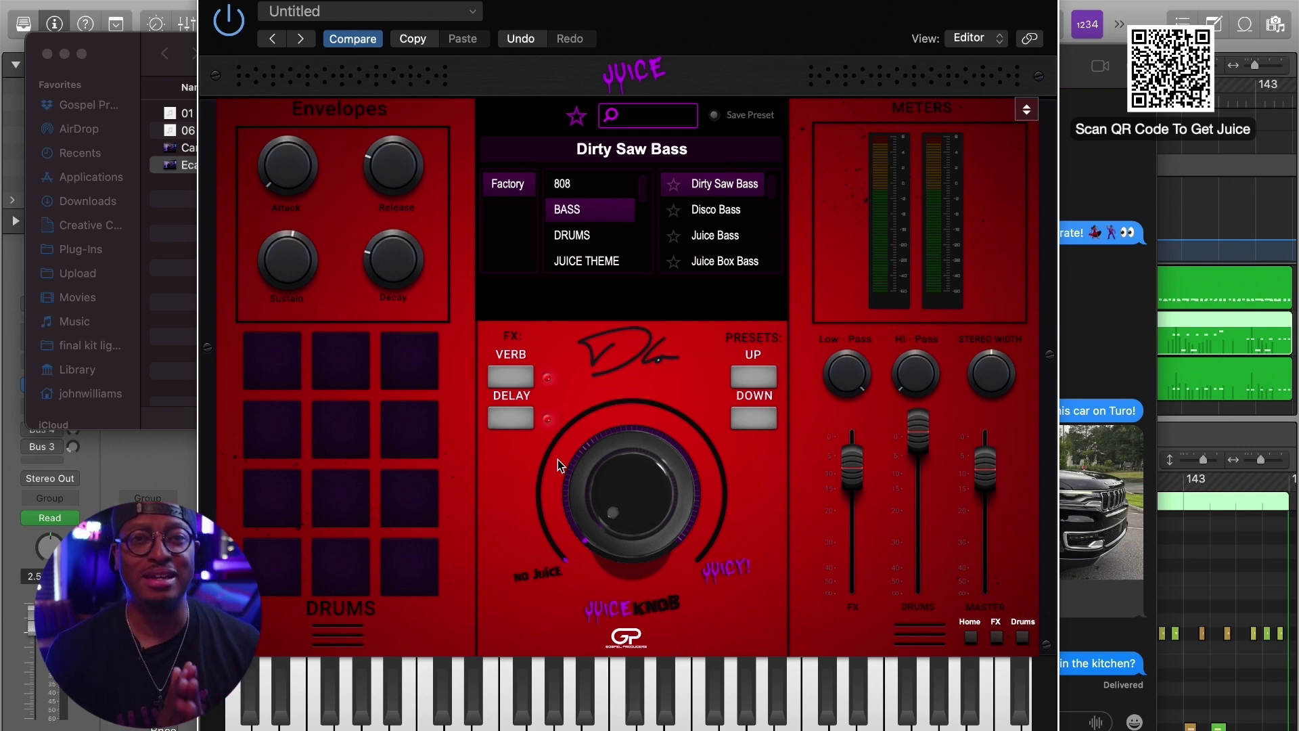
pyautogui.moveTo(609, 494)
pyautogui.mouseDown()
pyautogui.moveTo(640, 249)
pyautogui.moveTo(613, 501)
pyautogui.mouseUp()
pyautogui.moveTo(596, 340); pyautogui.dragTo(593, 282)
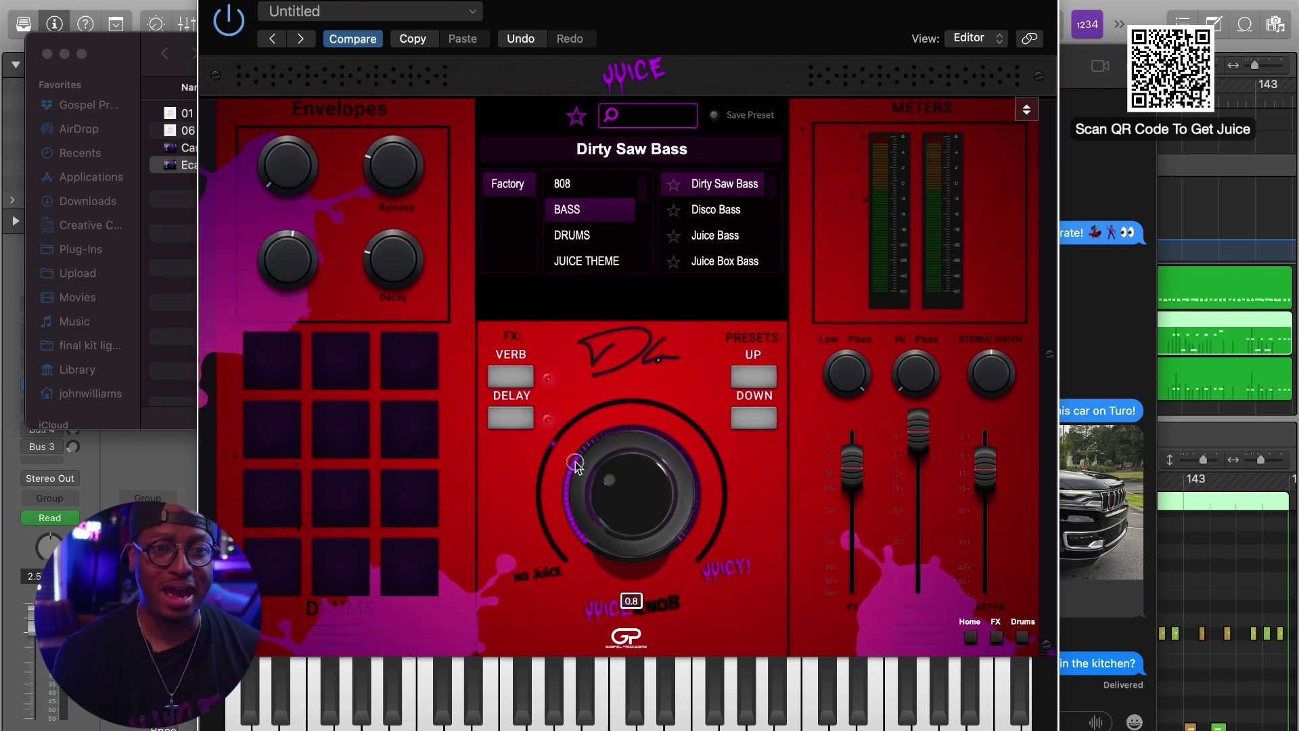
pyautogui.moveTo(576, 461); pyautogui.dragTo(586, 512)
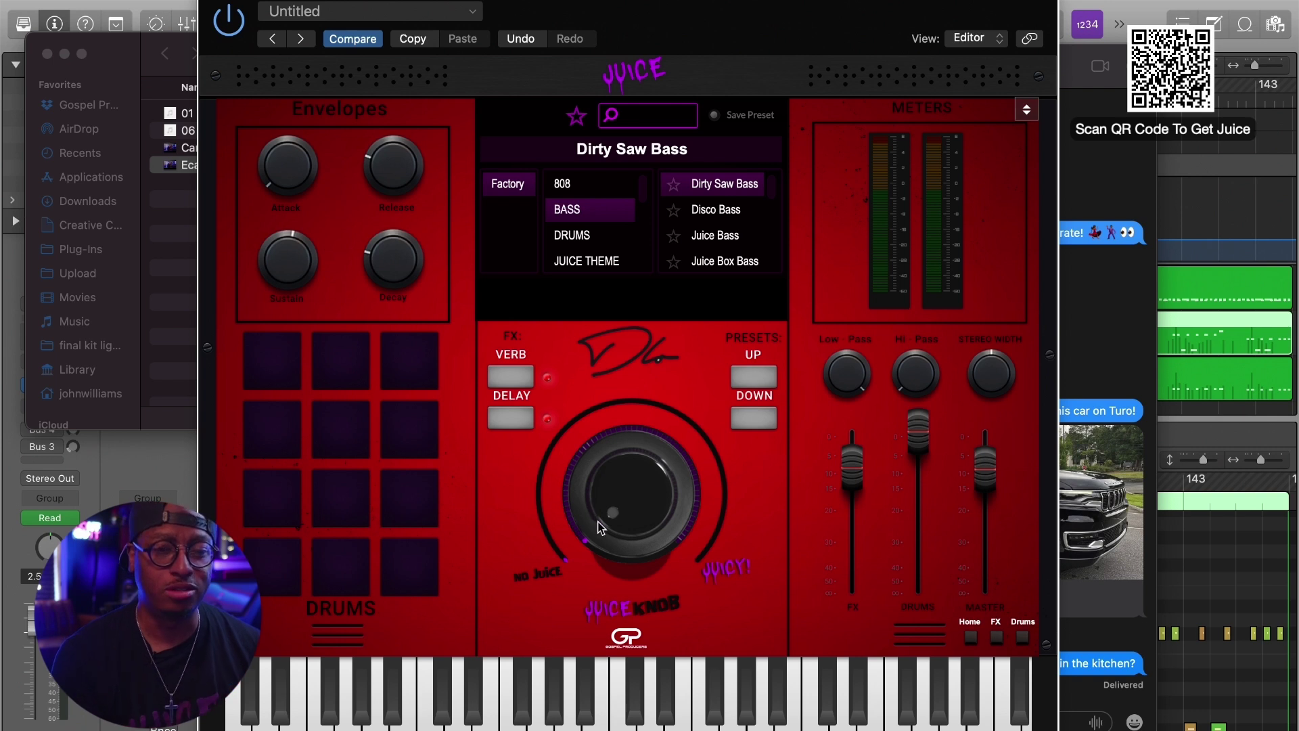
pyautogui.moveTo(600, 527); pyautogui.dragTo(604, 484)
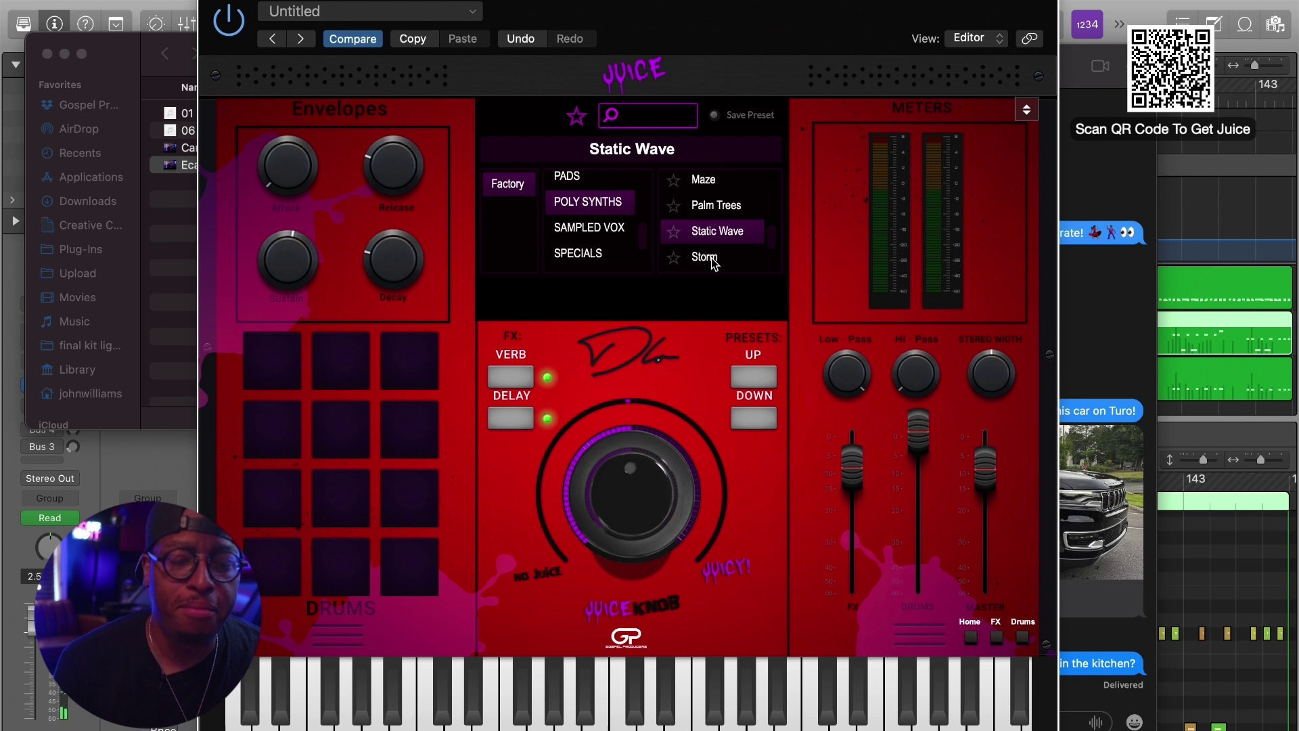
# Load Storm from POLY SYNTHS and sweep its Juice amount between 0.0 and 0.9, settling at 0.6.
pyautogui.click(711, 259)
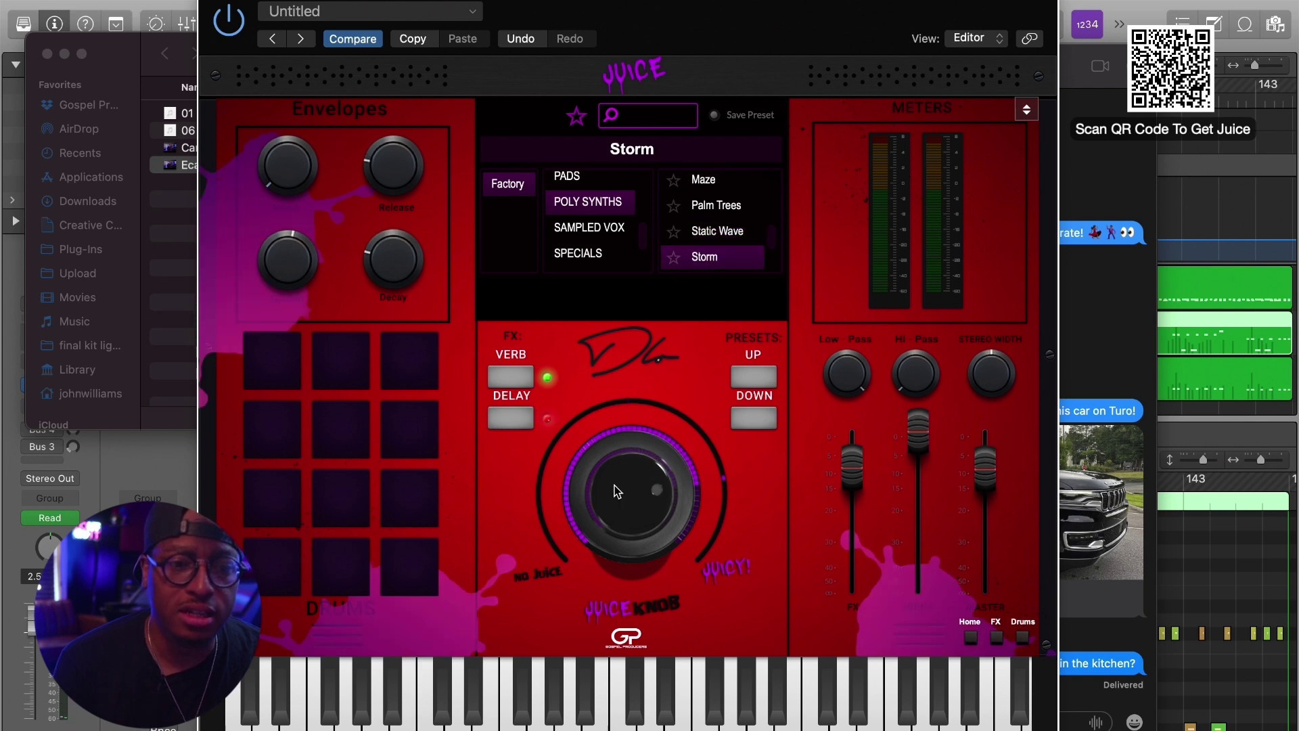
pyautogui.moveTo(602, 537); pyautogui.dragTo(604, 609)
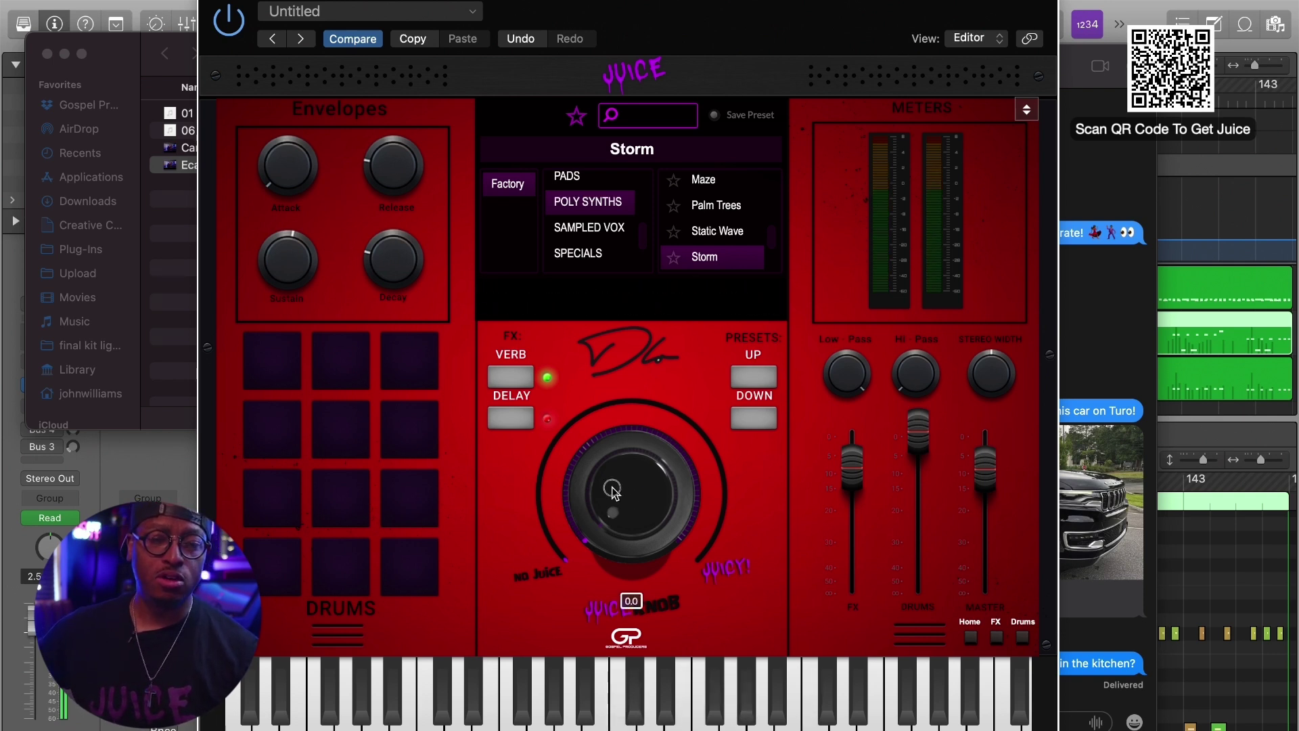
pyautogui.moveTo(612, 491); pyautogui.dragTo(688, 366)
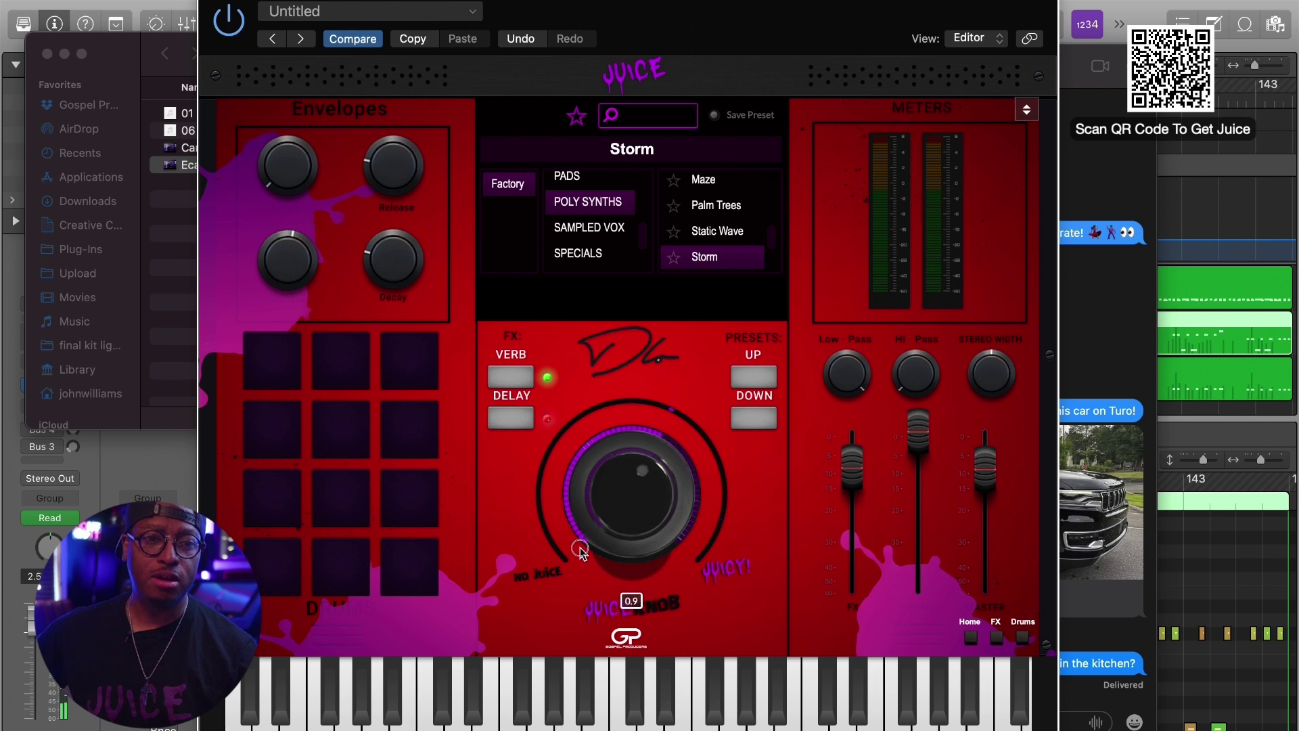
pyautogui.moveTo(580, 550); pyautogui.dragTo(572, 574)
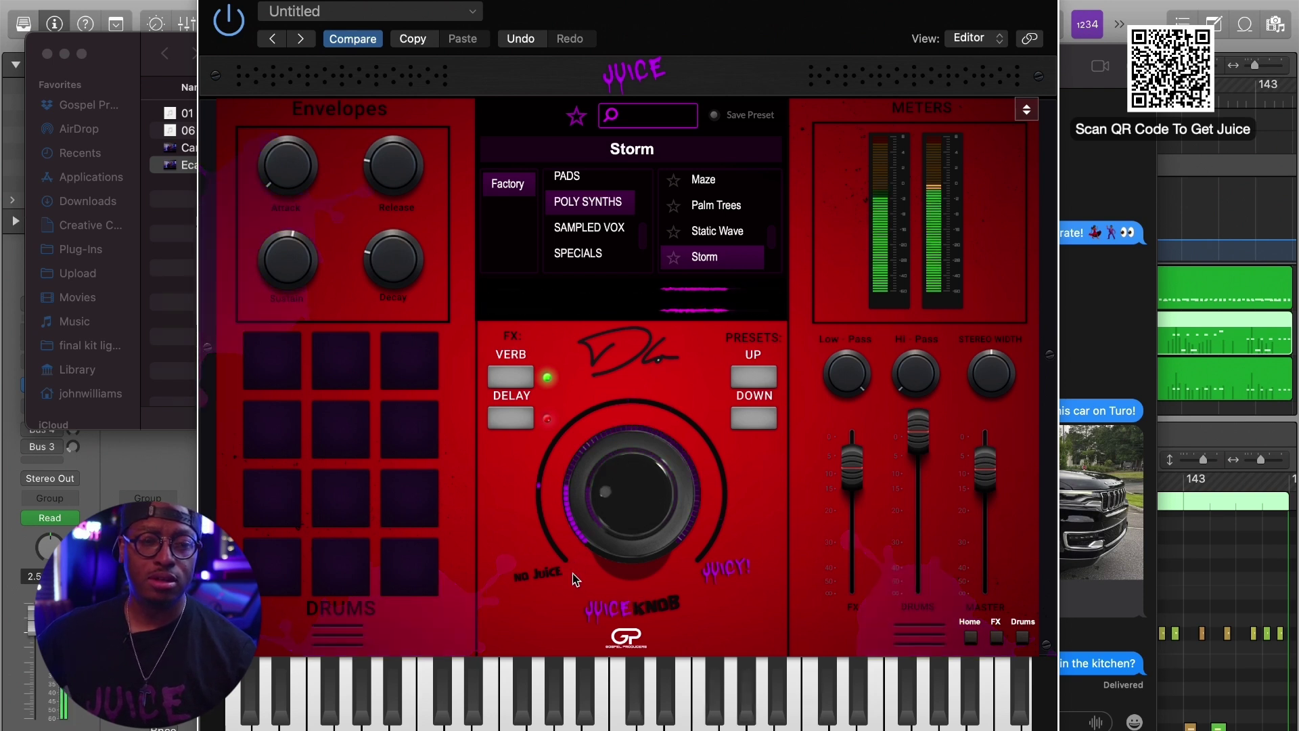
pyautogui.click(589, 484)
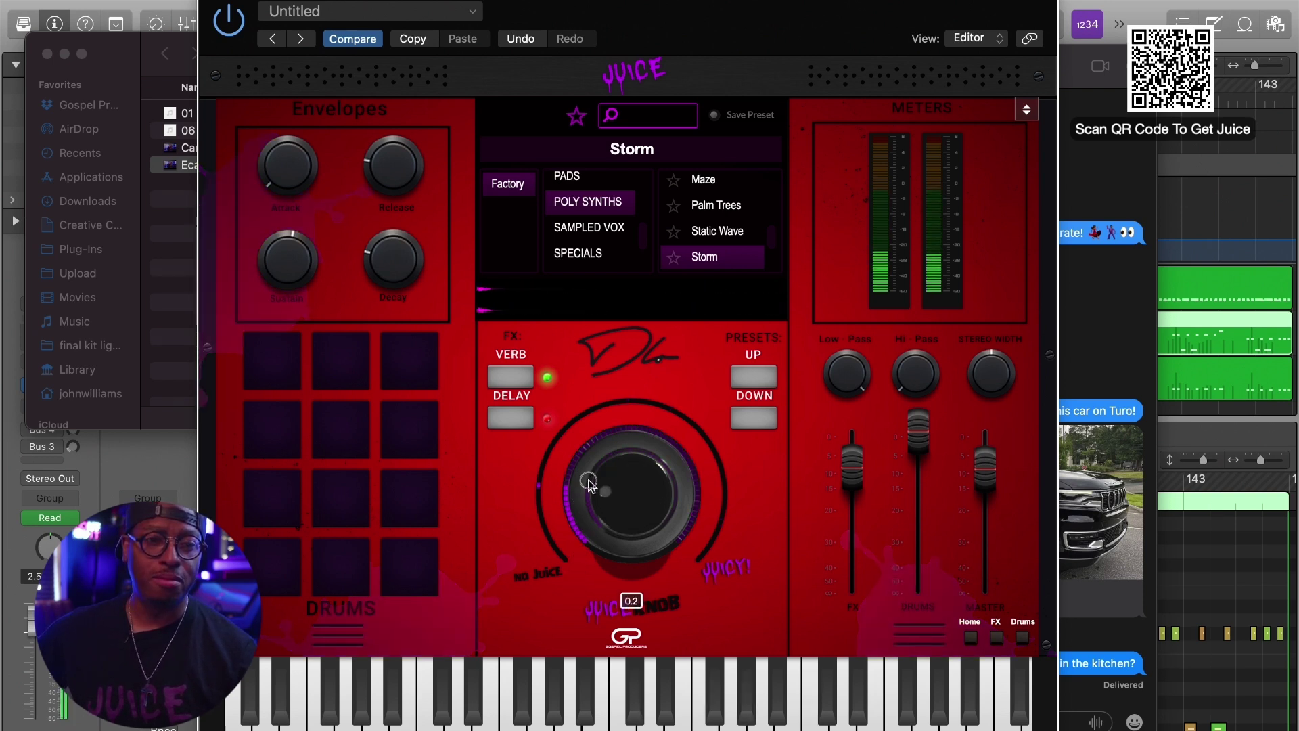
pyautogui.moveTo(589, 484); pyautogui.dragTo(640, 433)
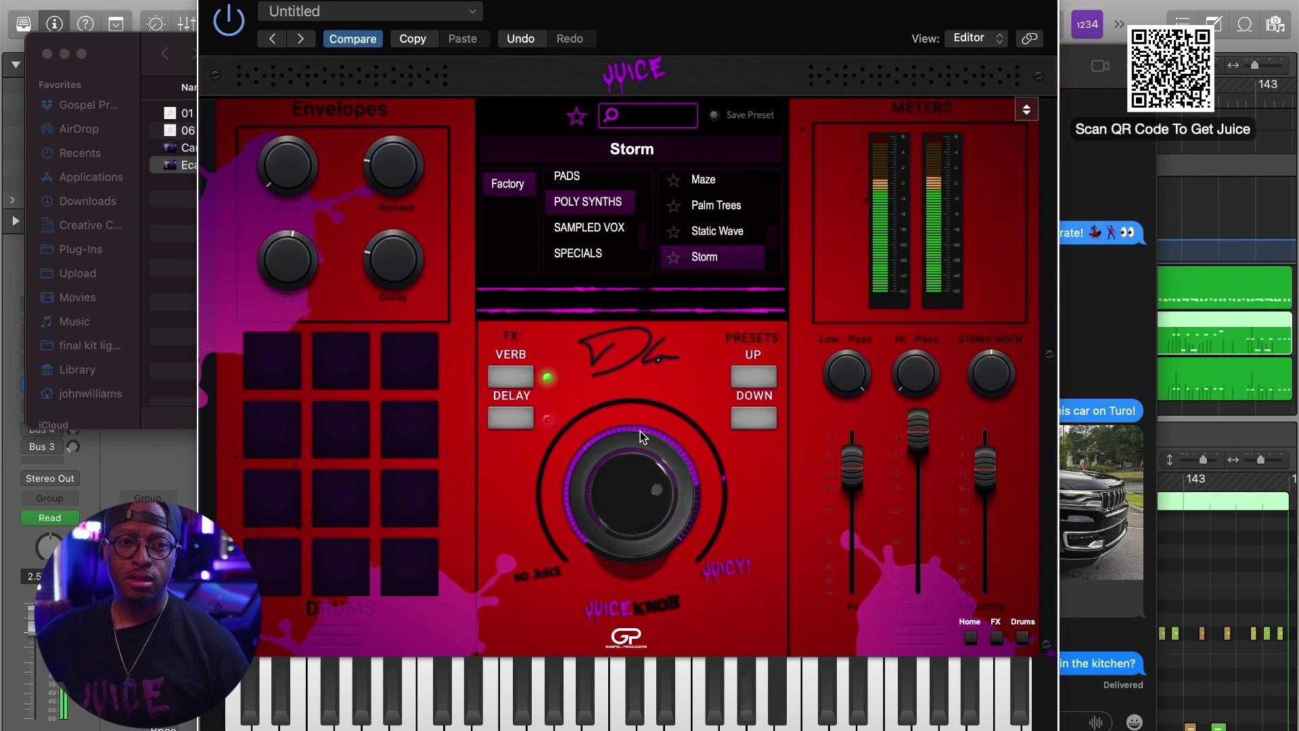
# Switch the preset browser to the SPECIALS category and load the Clown preset.
pyautogui.click(567, 176)
pyautogui.scroll(2, 604, 247)
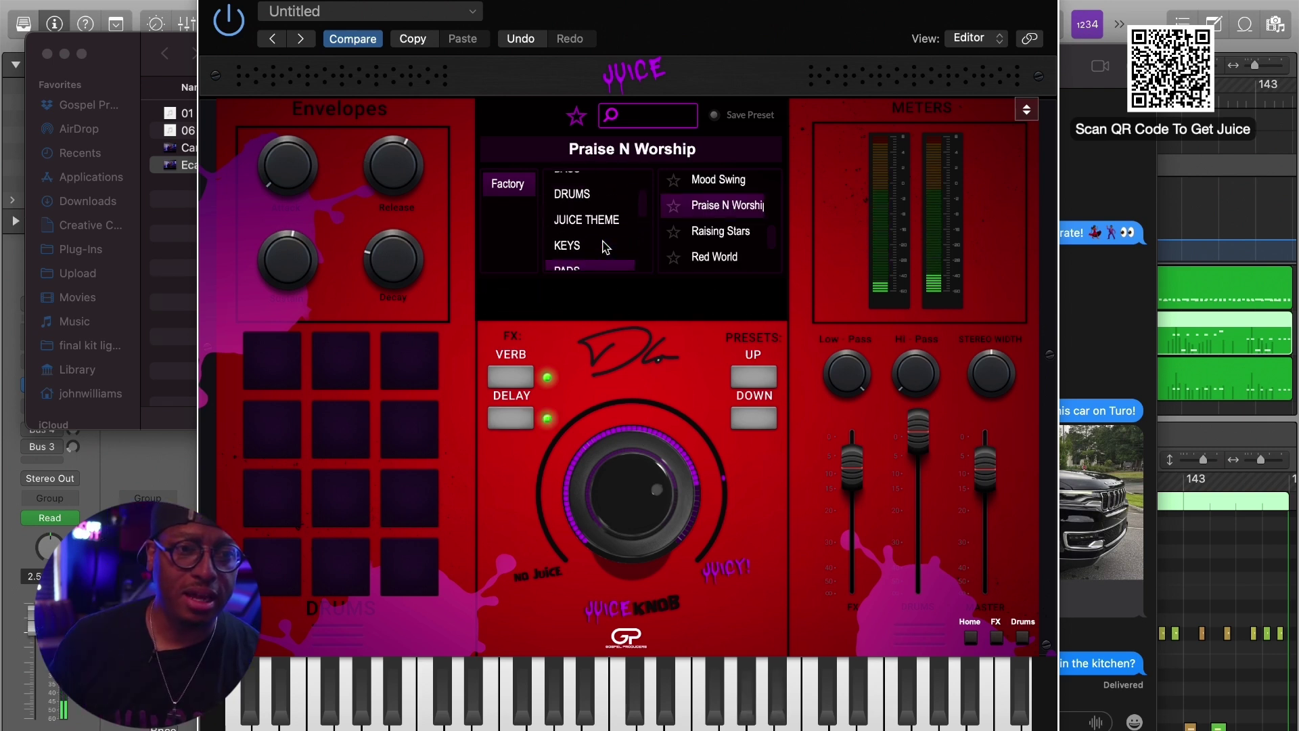
pyautogui.scroll(-3, 604, 247)
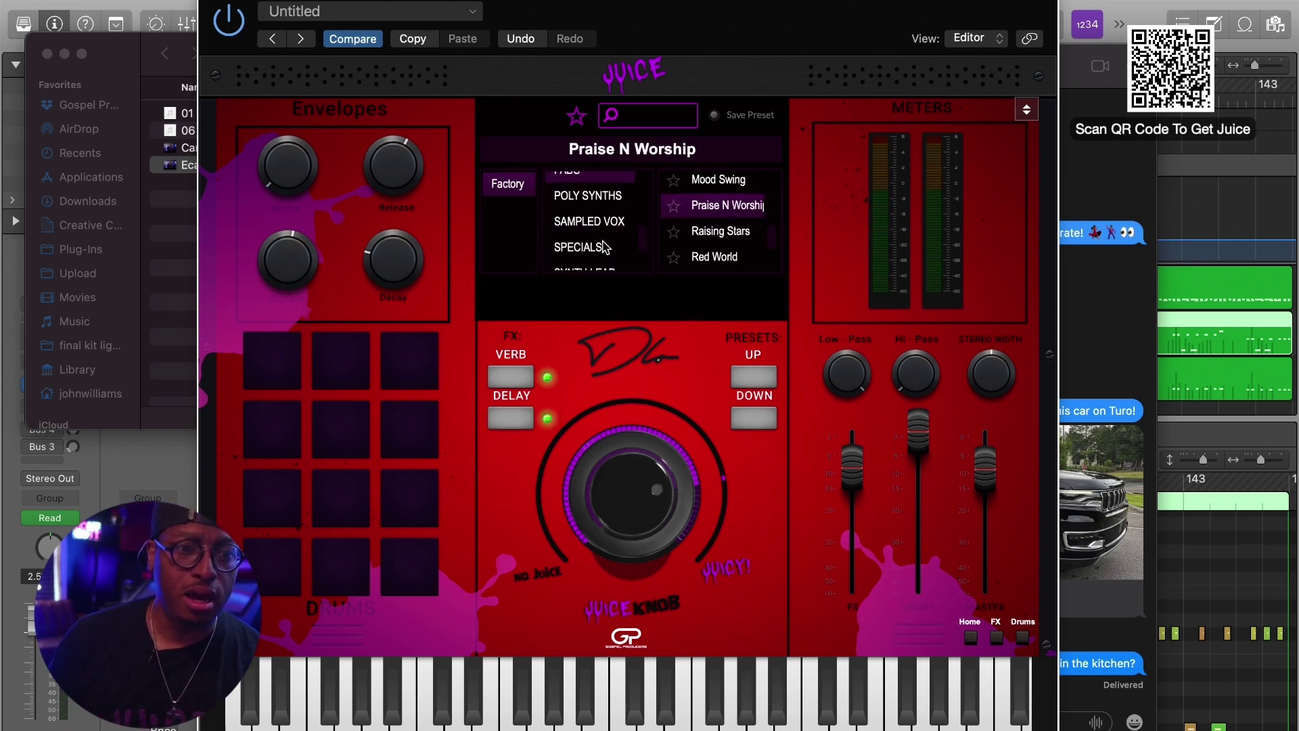
pyautogui.click(604, 247)
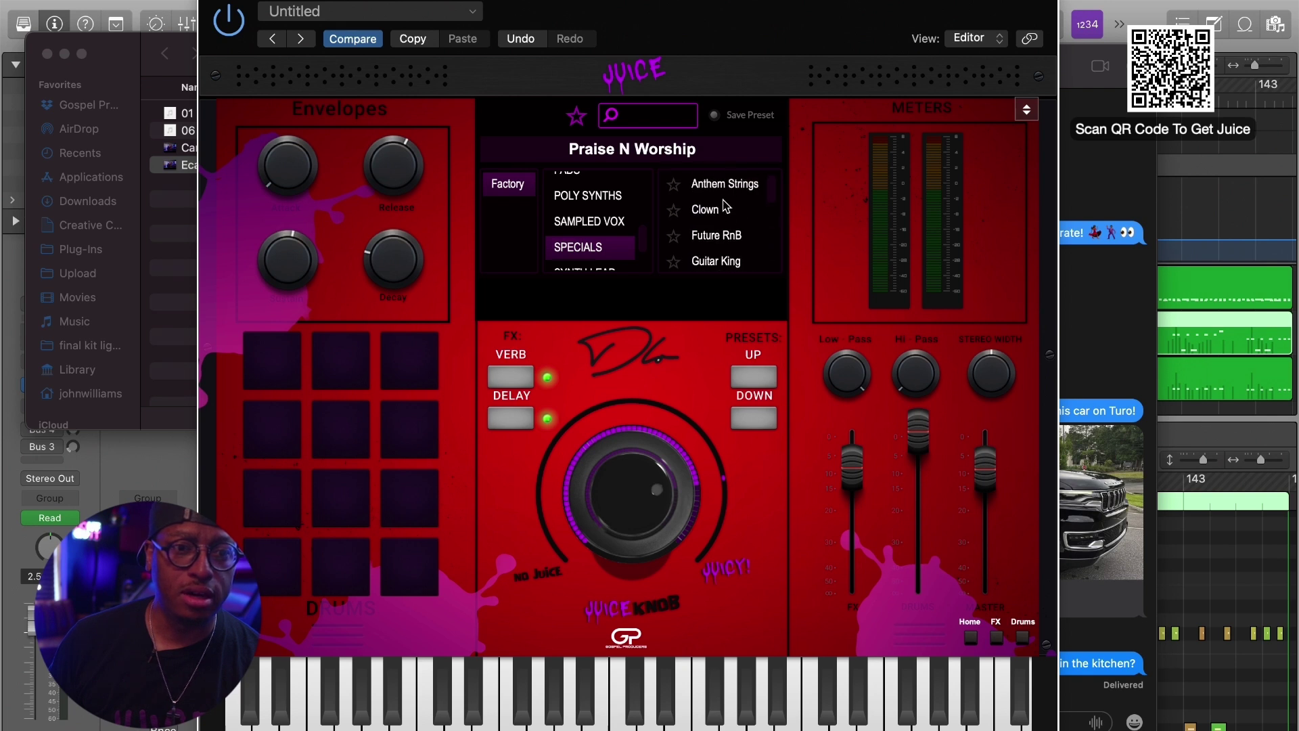
pyautogui.click(722, 211)
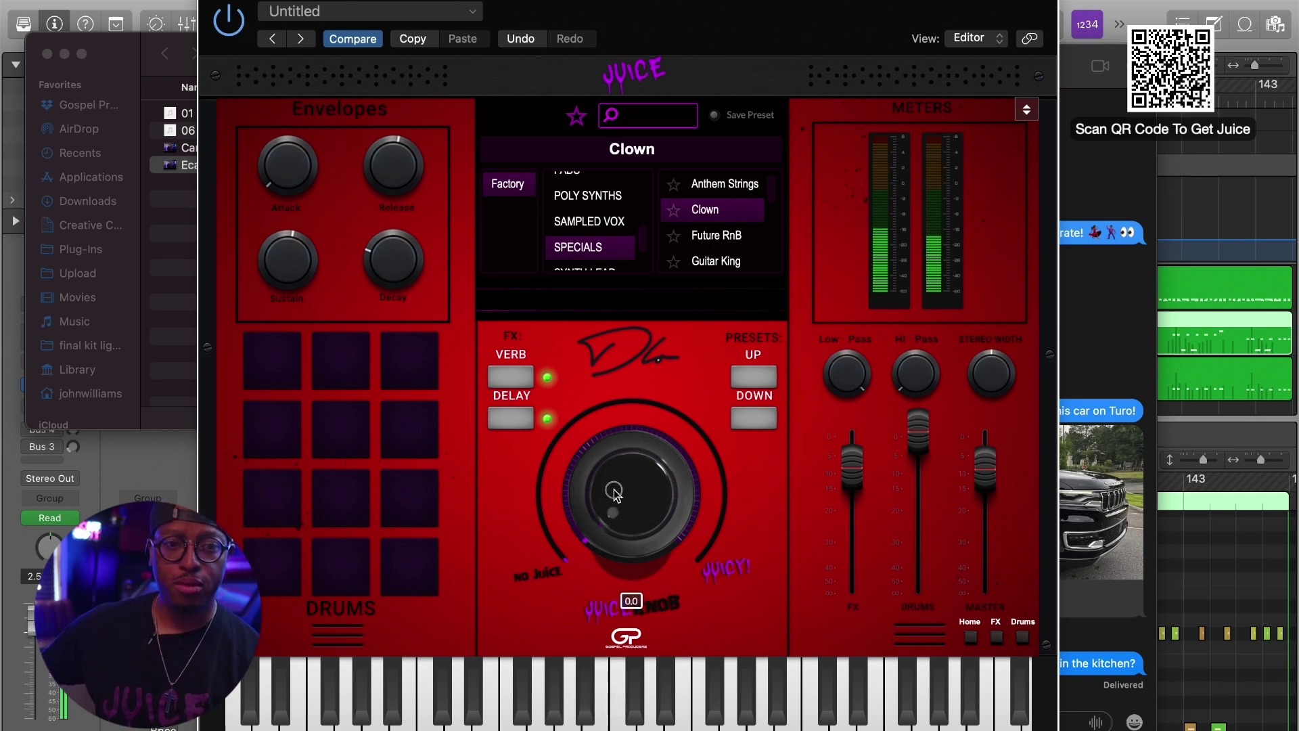
# Sweep the Clown Juice amount up to maximum and back down several times.
pyautogui.moveTo(615, 493); pyautogui.dragTo(705, 386)
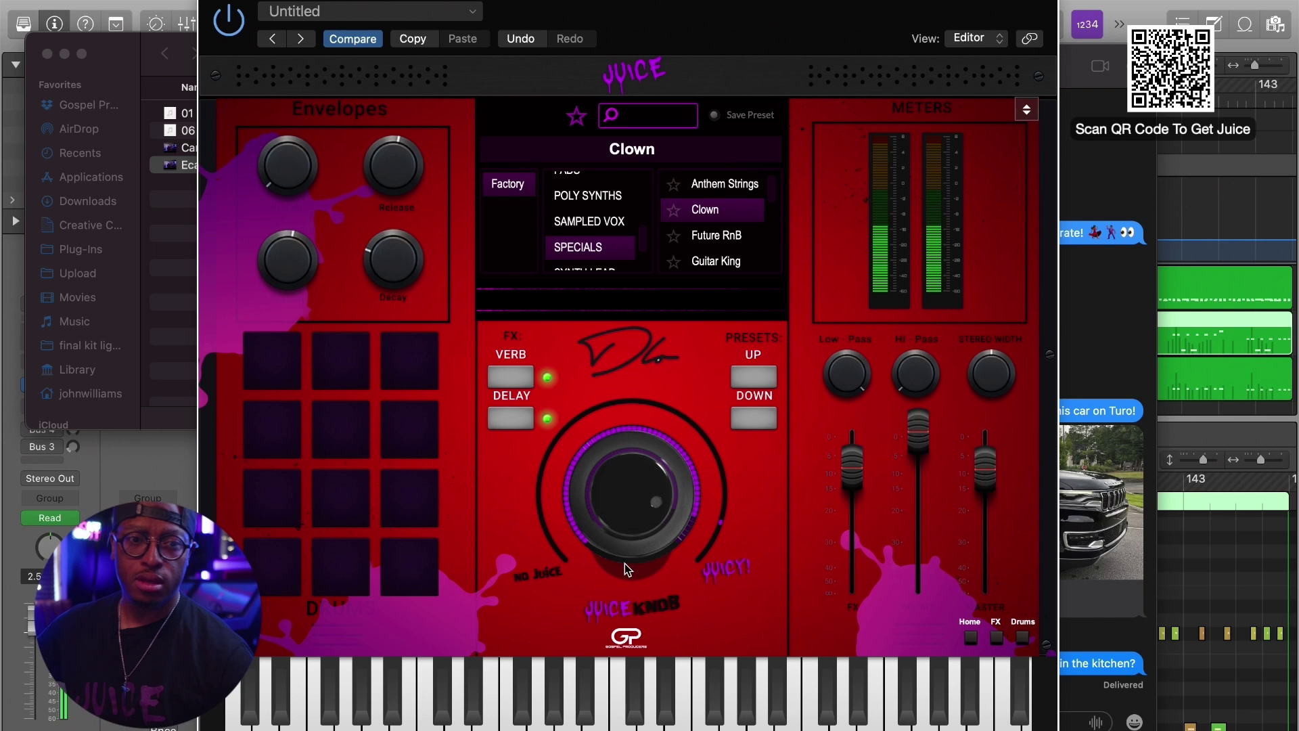
pyautogui.moveTo(624, 563); pyautogui.dragTo(620, 728)
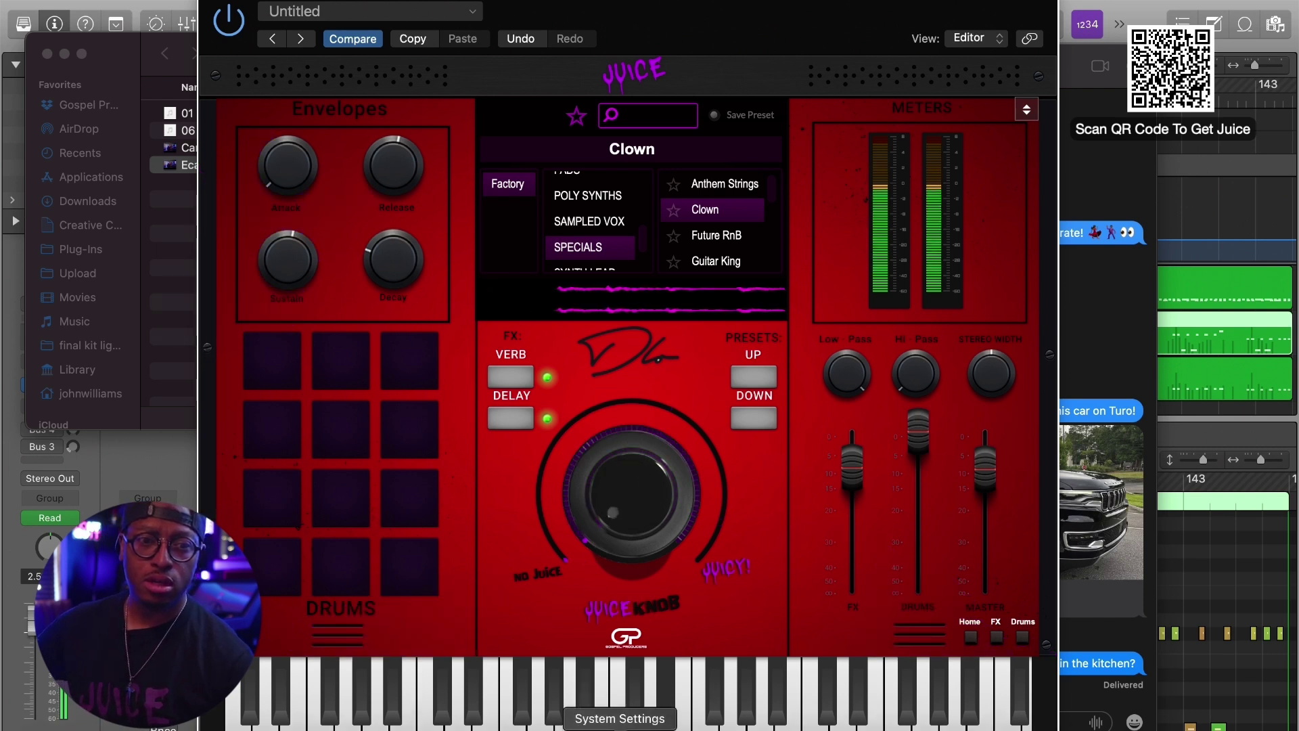
pyautogui.moveTo(654, 453); pyautogui.dragTo(686, 396)
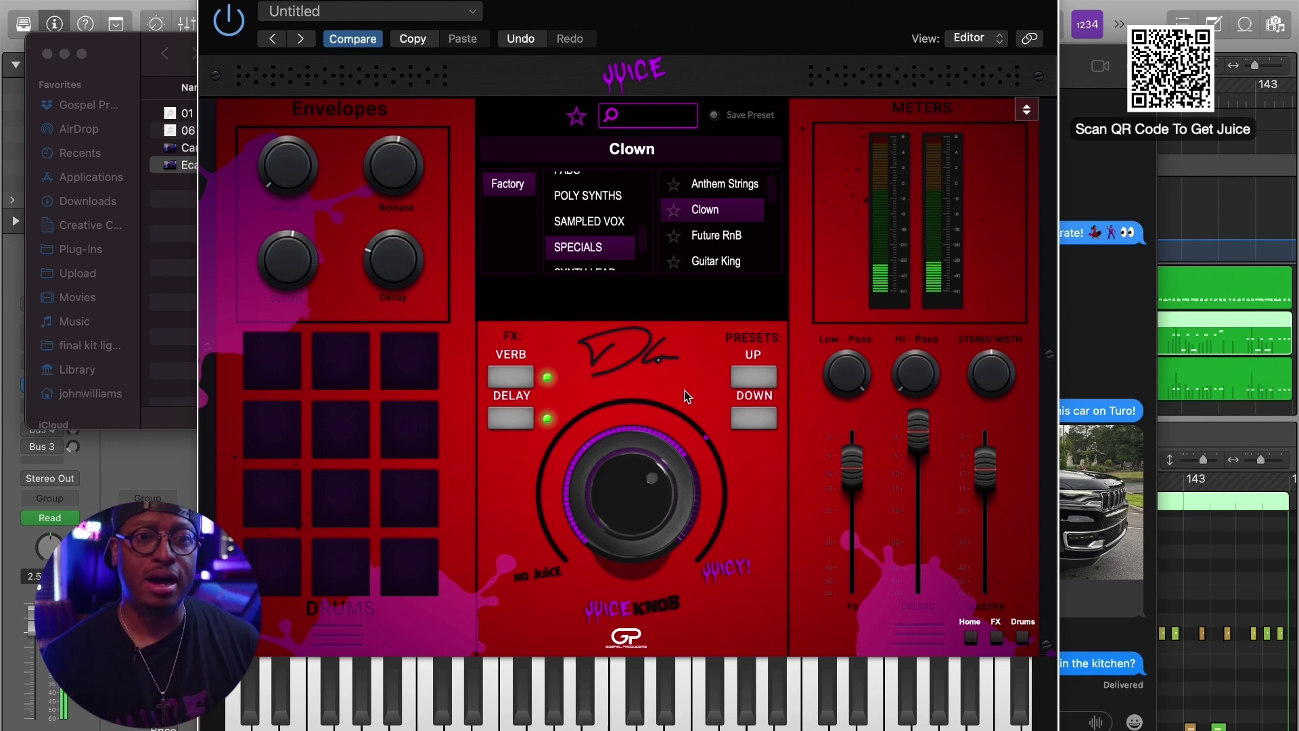
pyautogui.moveTo(609, 464); pyautogui.dragTo(630, 629)
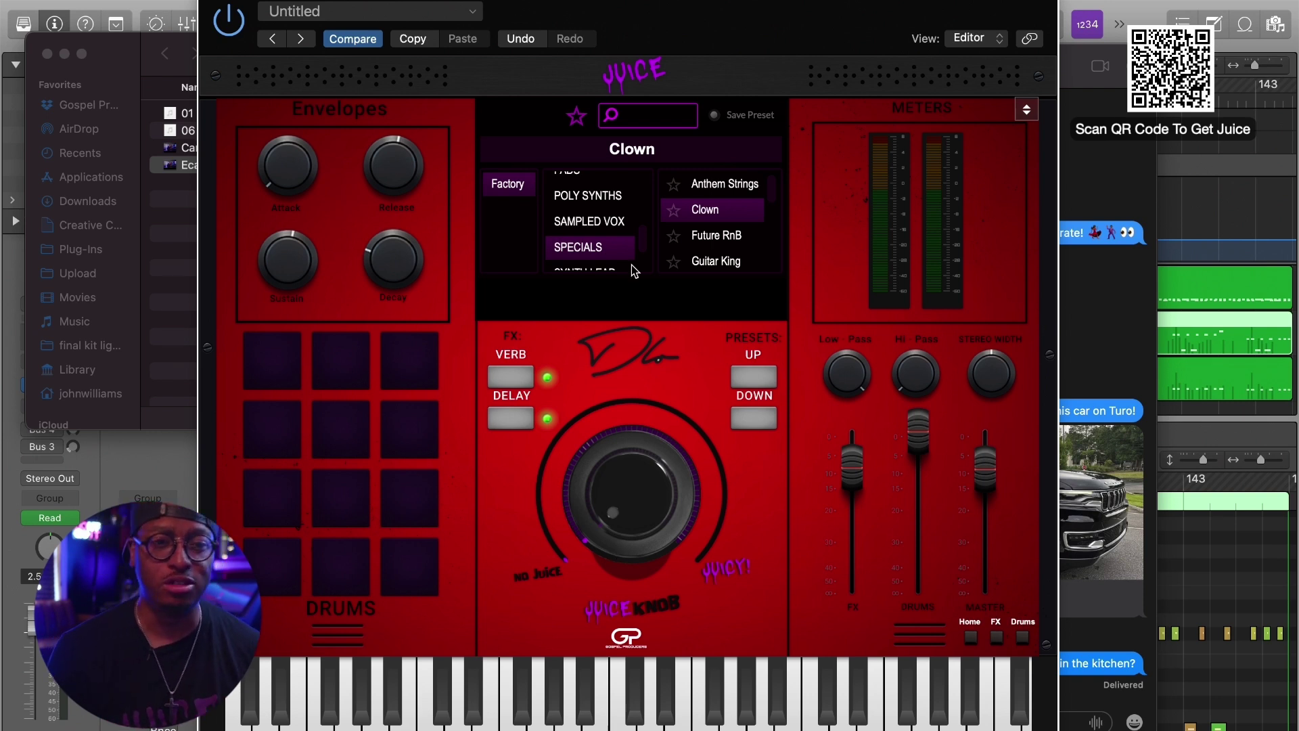
# Switch the preset browser to the KEYS category.
pyautogui.scroll(3, 597, 208)
pyautogui.click(588, 248)
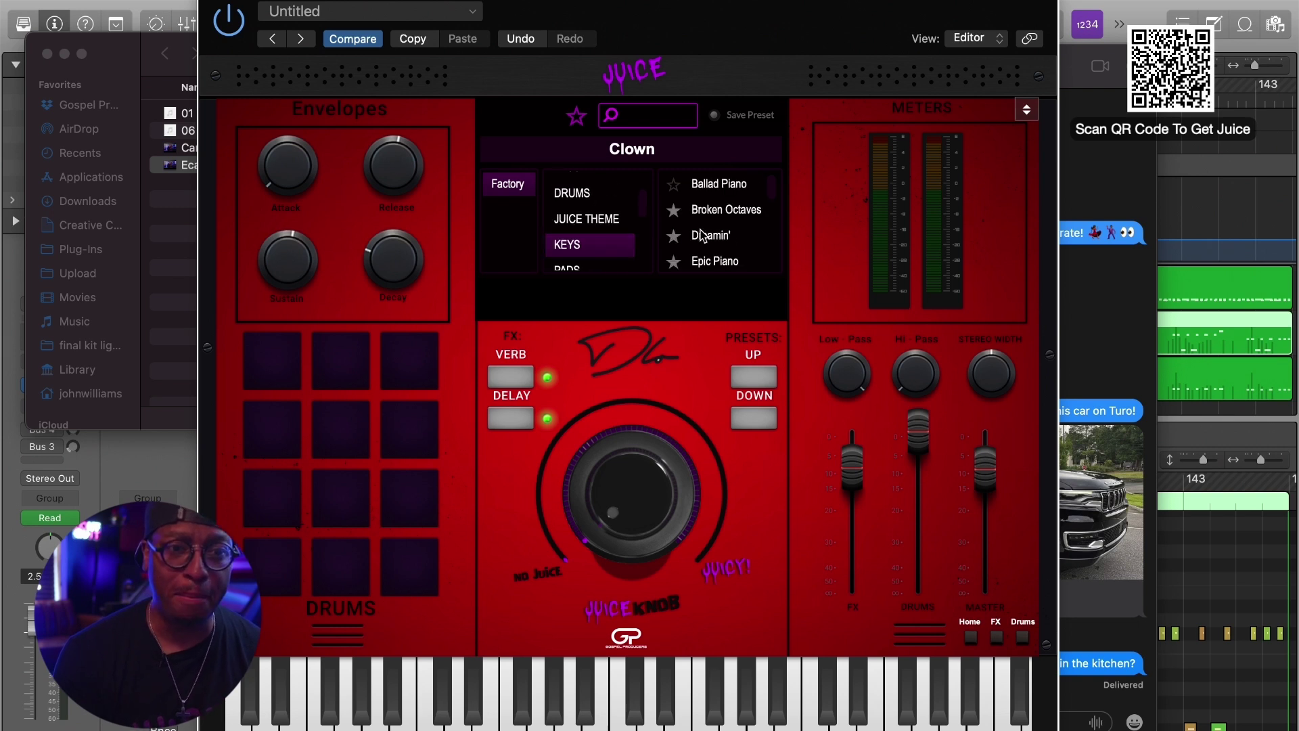
pyautogui.scroll(-5, 746, 237)
pyautogui.scroll(-2, 746, 234)
# Load Juice Piano and sweep its Juice amount up to 0.9, then down to 0.1.
pyautogui.click(731, 191)
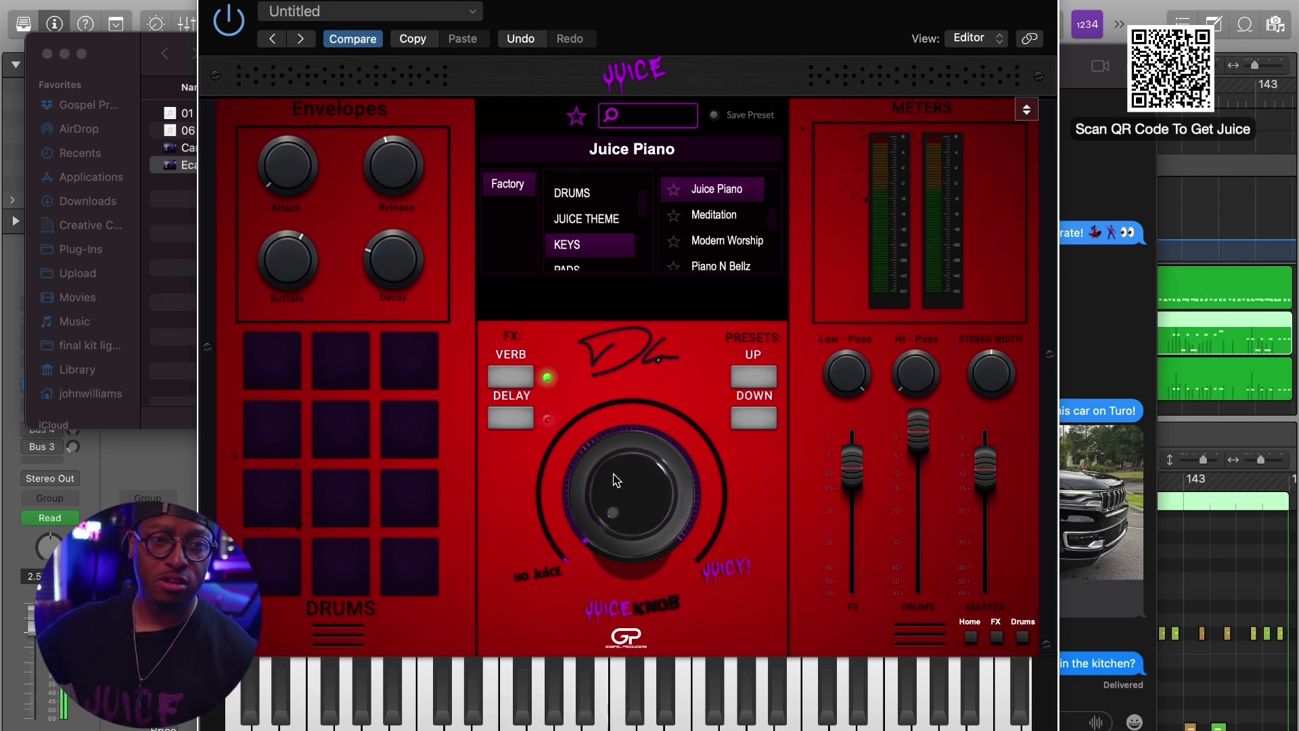
pyautogui.moveTo(637, 435); pyautogui.dragTo(699, 369)
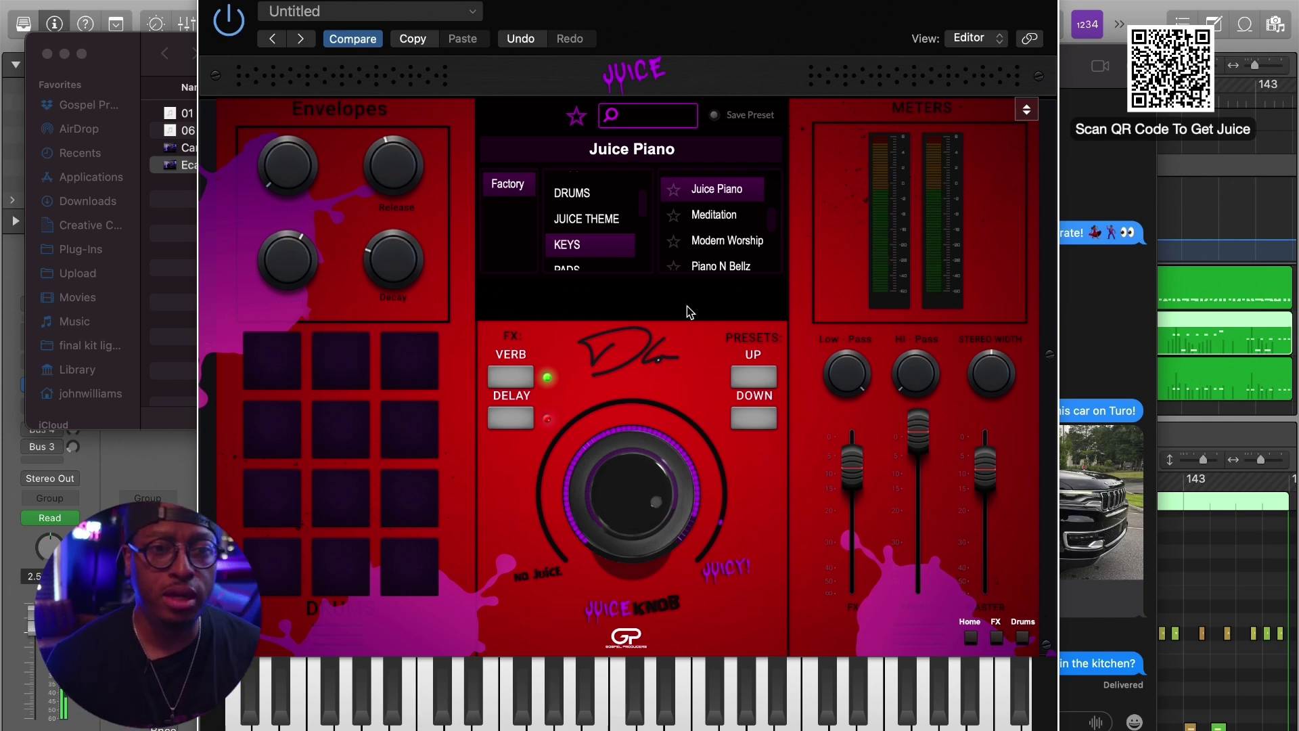
pyautogui.moveTo(618, 456); pyautogui.dragTo(628, 693)
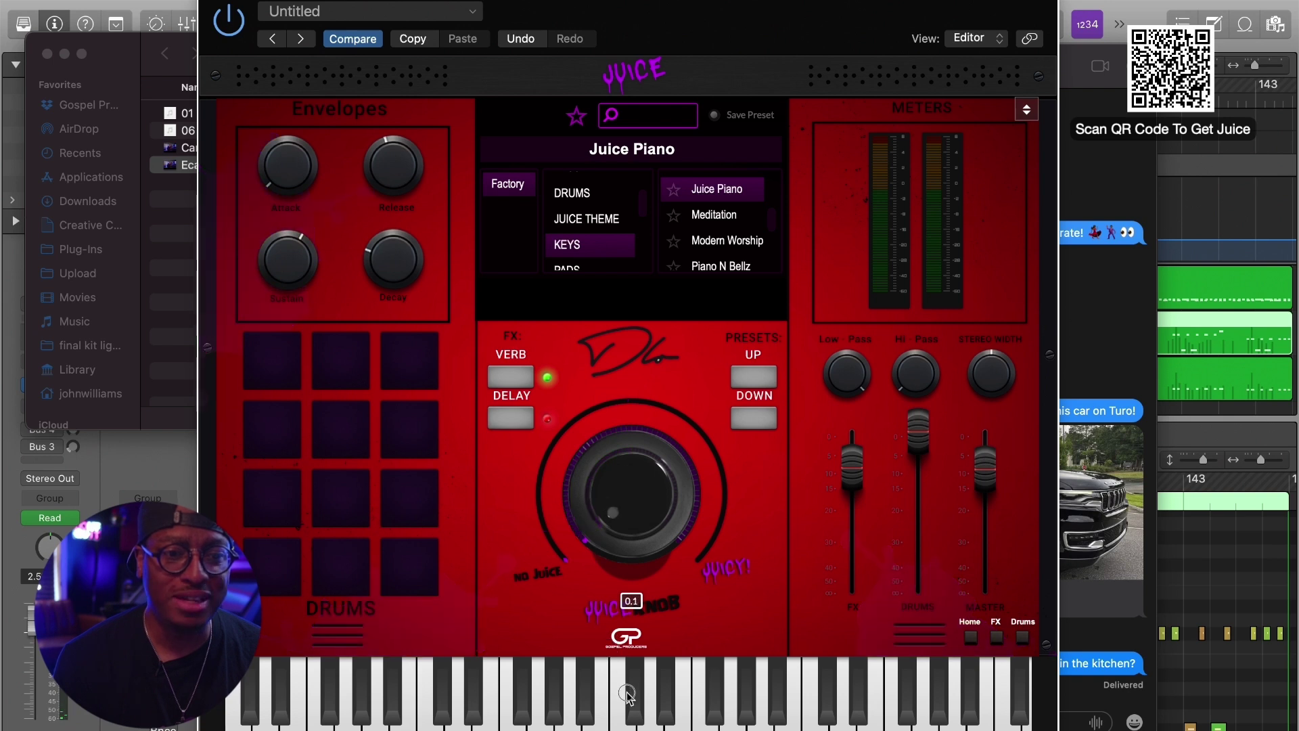